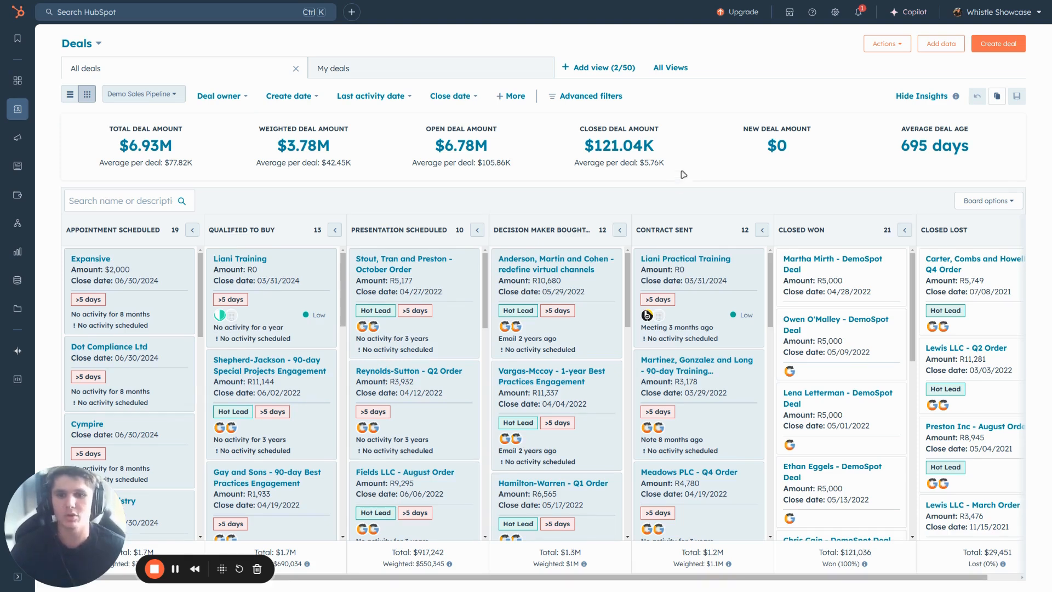
Step: Open the company record linked to the "Stout, Tran and Preston - October Order" deal and review its associated deals
{"action": "left_click", "coordinate": [390, 270]}
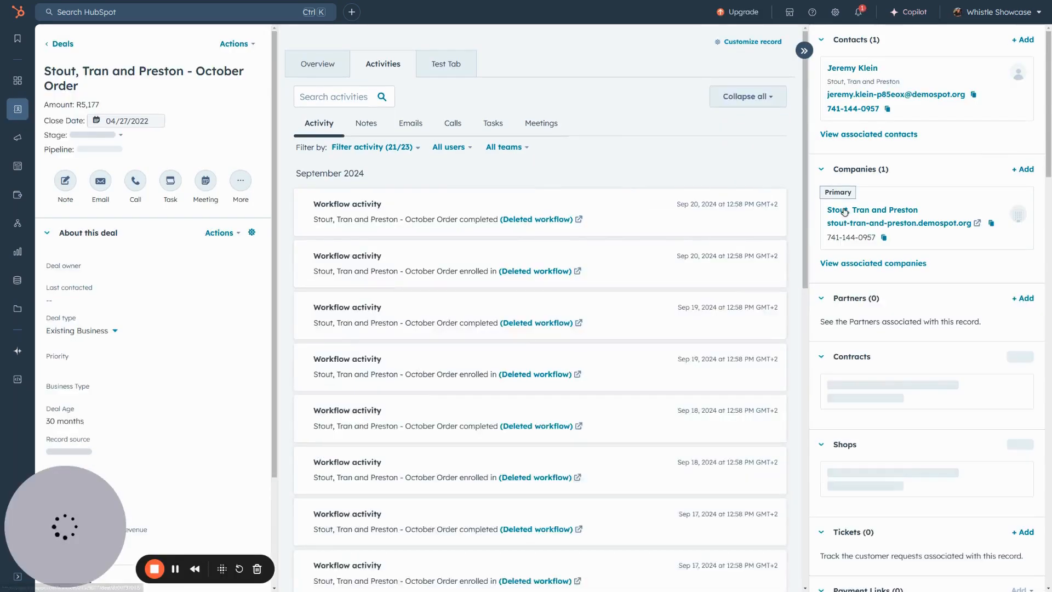
{"action": "left_click", "coordinate": [833, 211]}
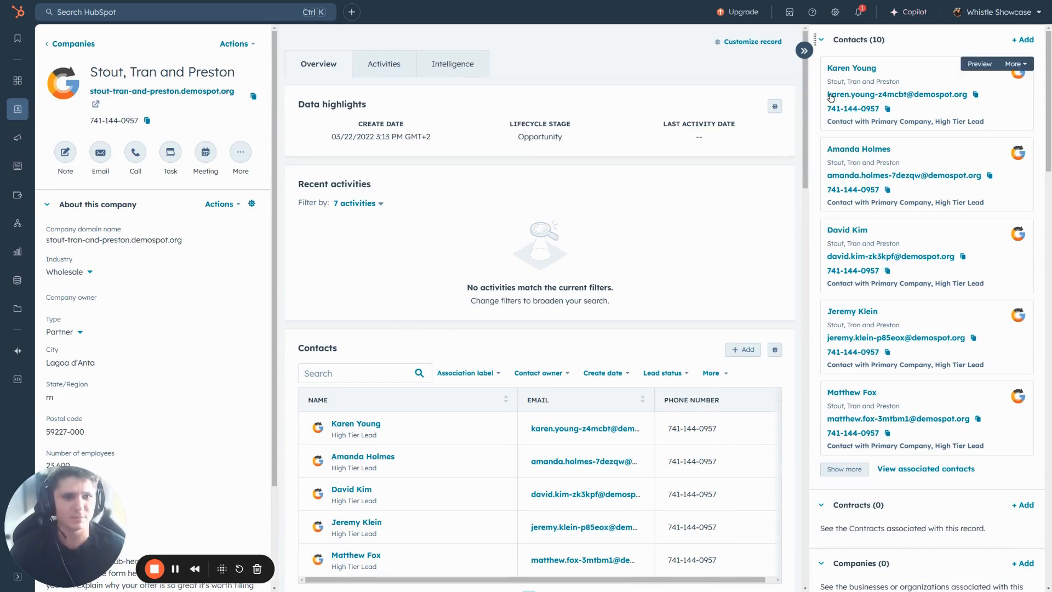
{"action": "scroll", "coordinate": [931, 263], "scroll_direction": "down", "scroll_amount": 7}
{"action": "scroll", "coordinate": [931, 329], "scroll_direction": "down", "scroll_amount": 4}
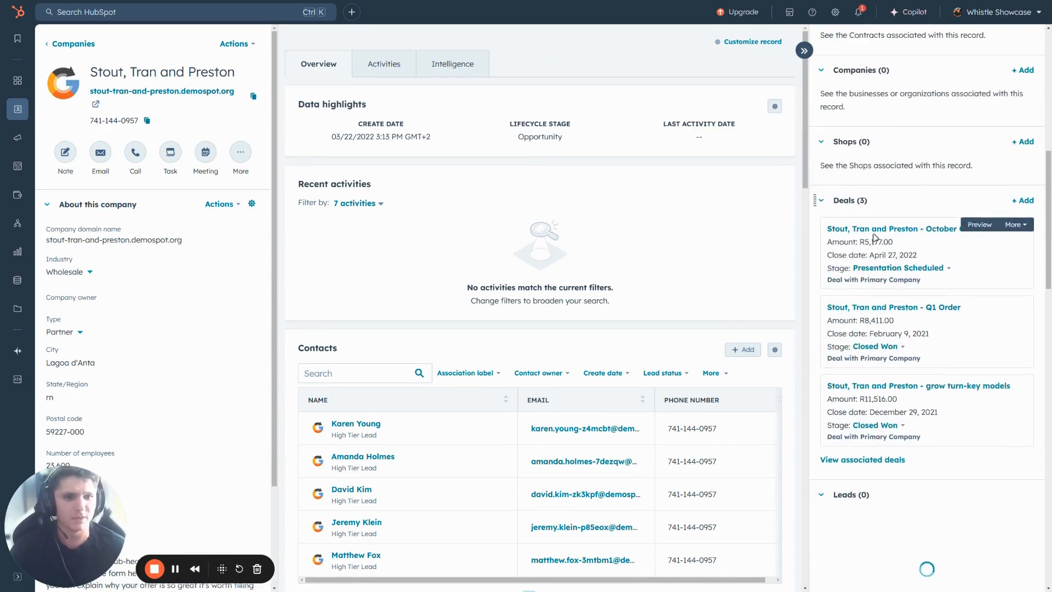
{"action": "scroll", "coordinate": [936, 416], "scroll_direction": "up", "scroll_amount": 6}
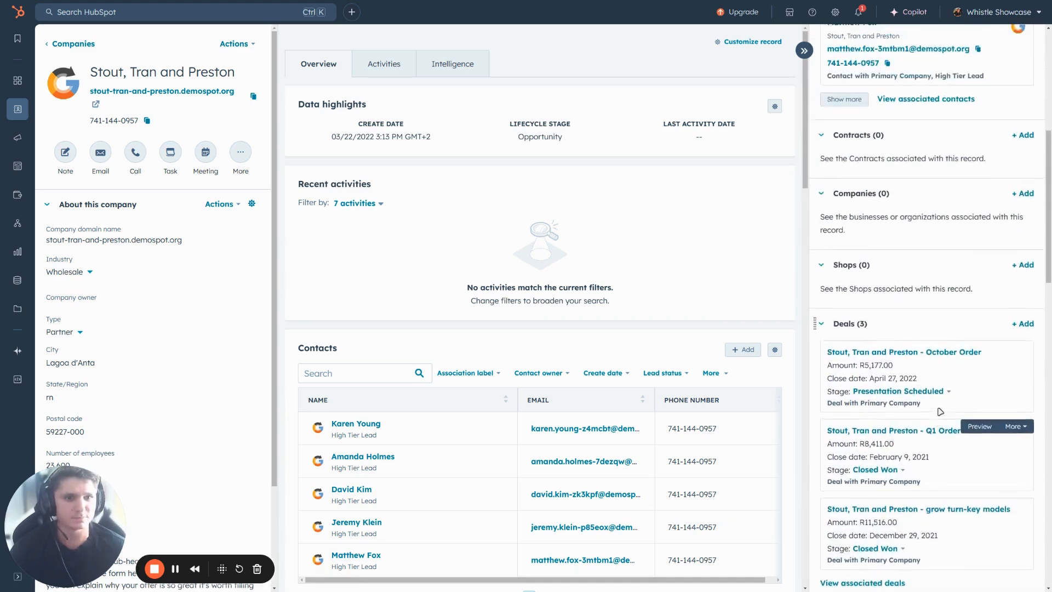
{"action": "scroll", "coordinate": [952, 384], "scroll_direction": "down", "scroll_amount": 3}
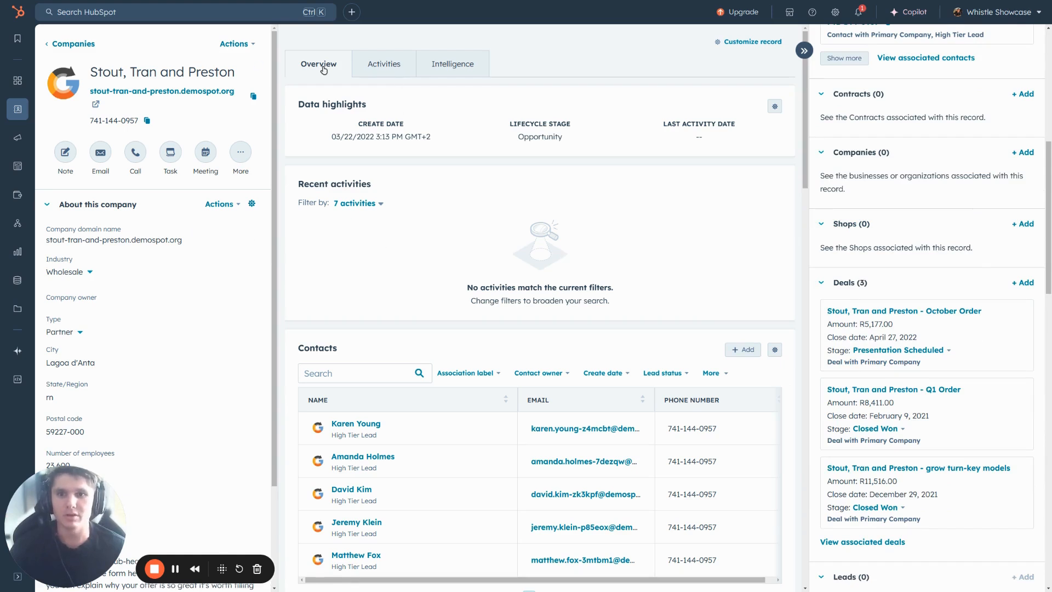
Step: Customize the company record's default view and start a new association property list card for the middle column
{"action": "left_click", "coordinate": [753, 42]}
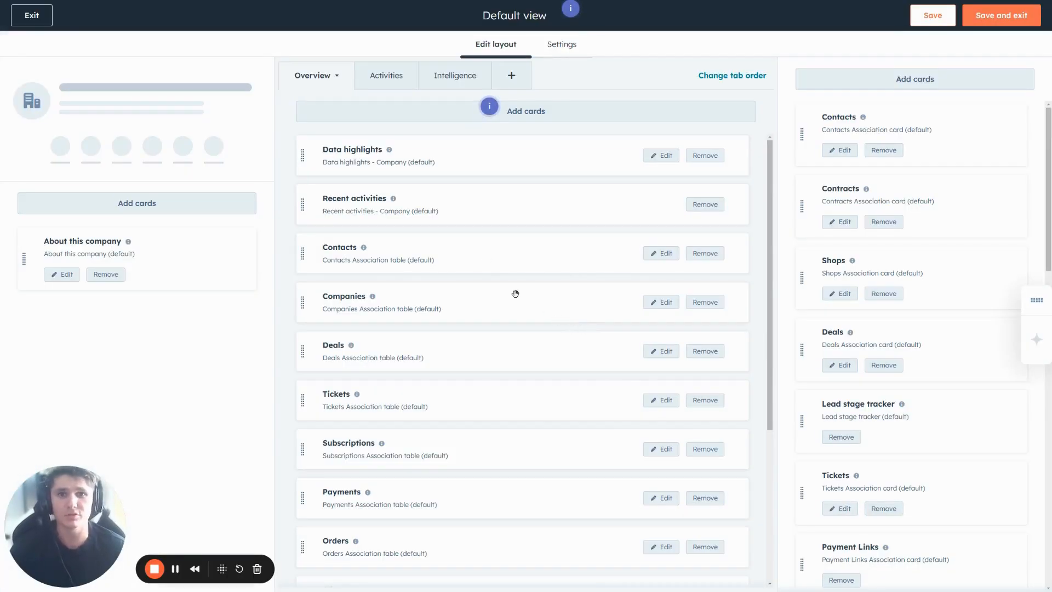
{"action": "left_click", "coordinate": [535, 113]}
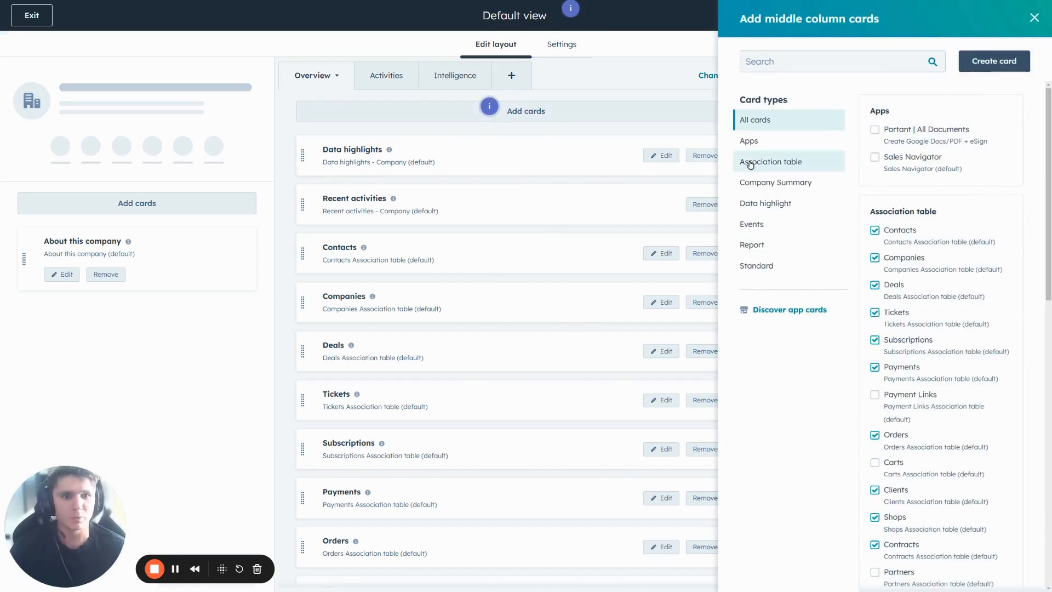
{"action": "left_click", "coordinate": [996, 70]}
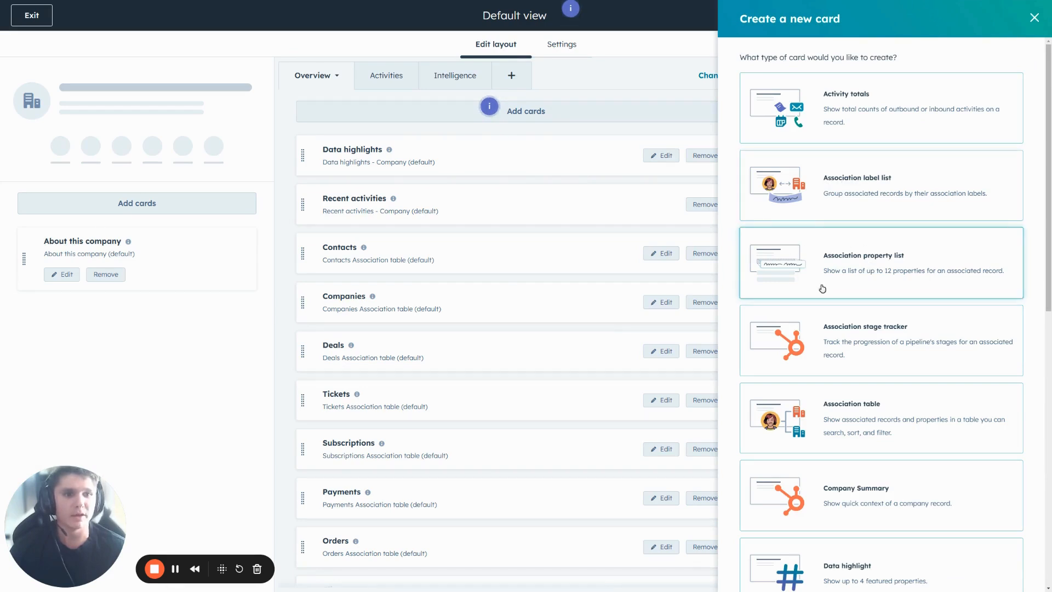
{"action": "left_click", "coordinate": [839, 272]}
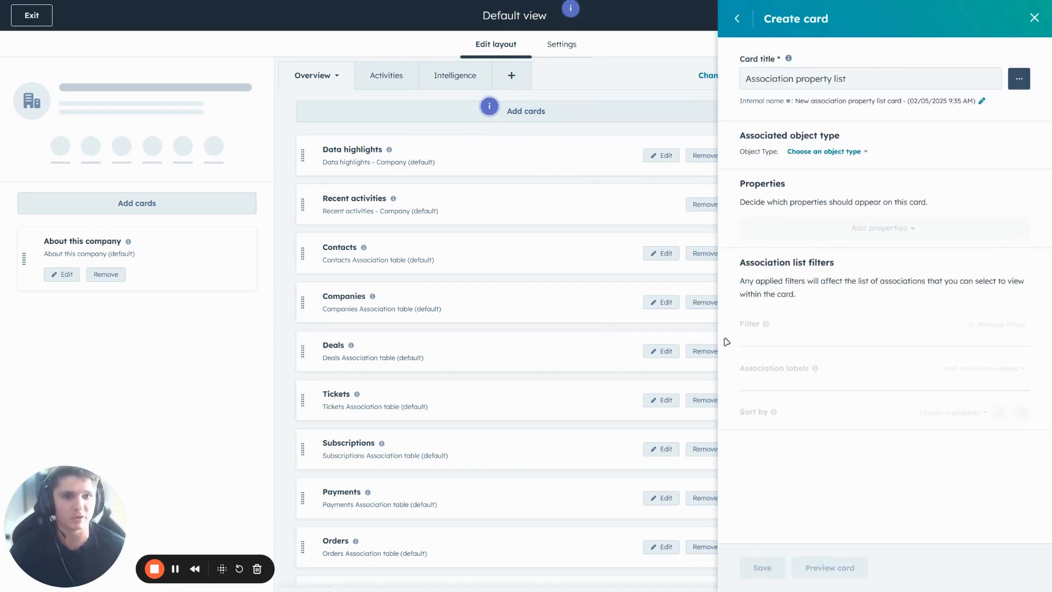
Step: Title the new card "Deal Information" and set its associated object type to Deals
{"action": "triple_click", "coordinate": [864, 84]}
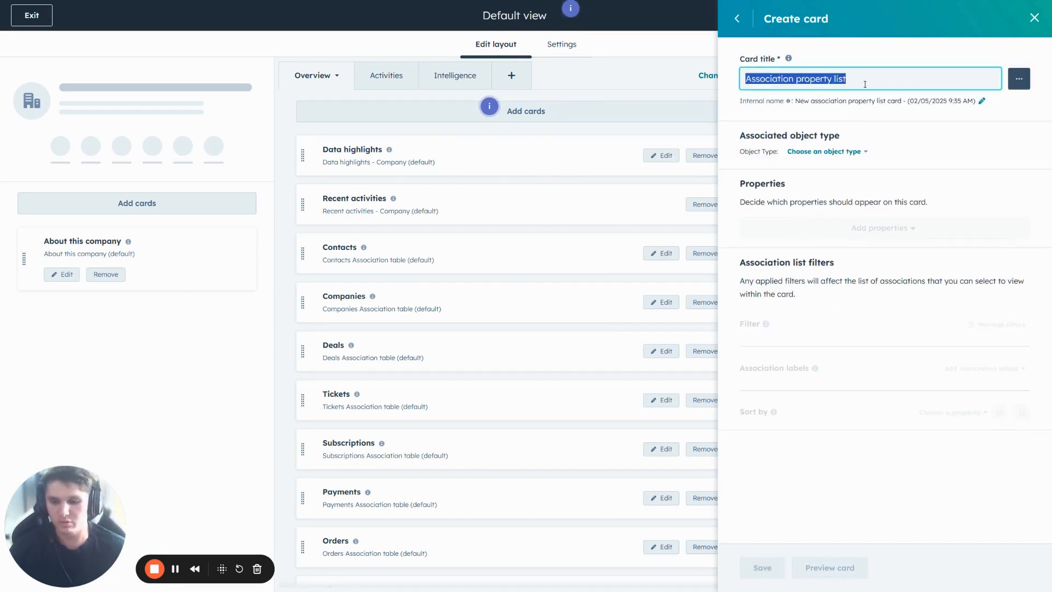
{"action": "type", "text": "Deal Information"}
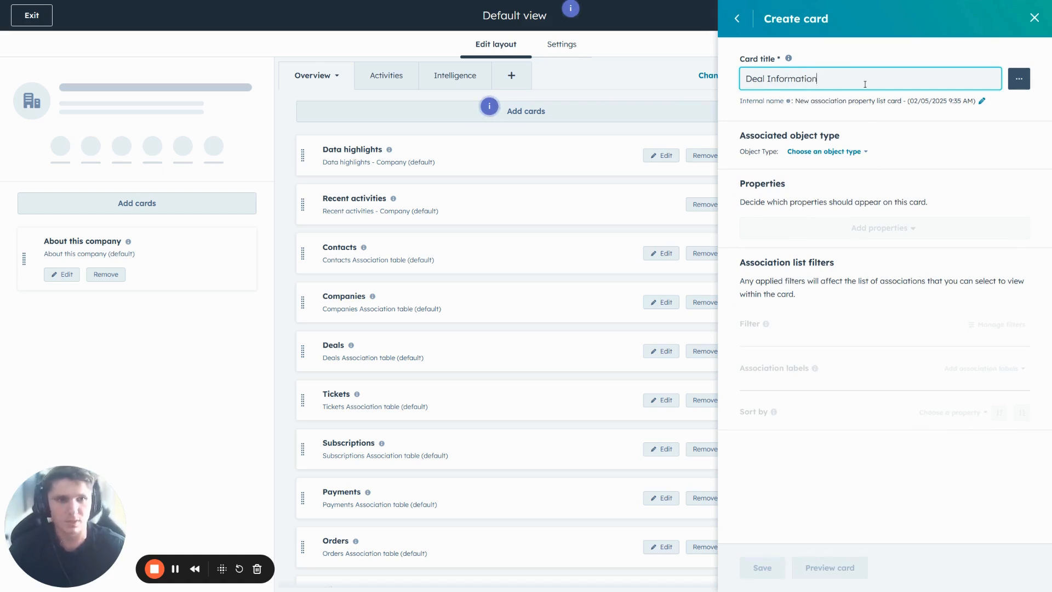
{"action": "left_click", "coordinate": [833, 151]}
{"action": "scroll", "coordinate": [819, 235], "scroll_direction": "down", "scroll_amount": 3}
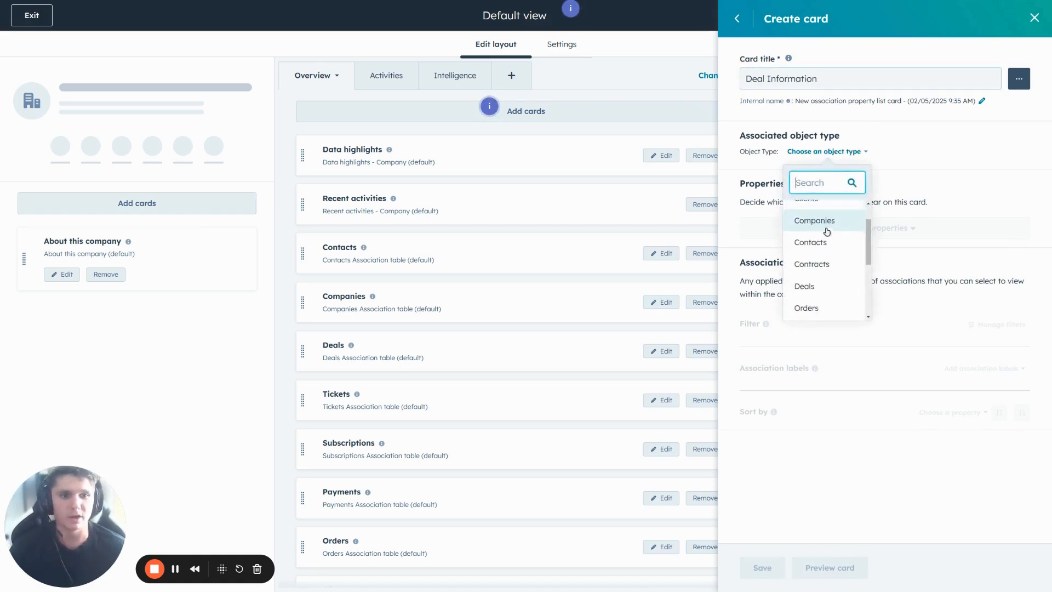
{"action": "left_click", "coordinate": [811, 240]}
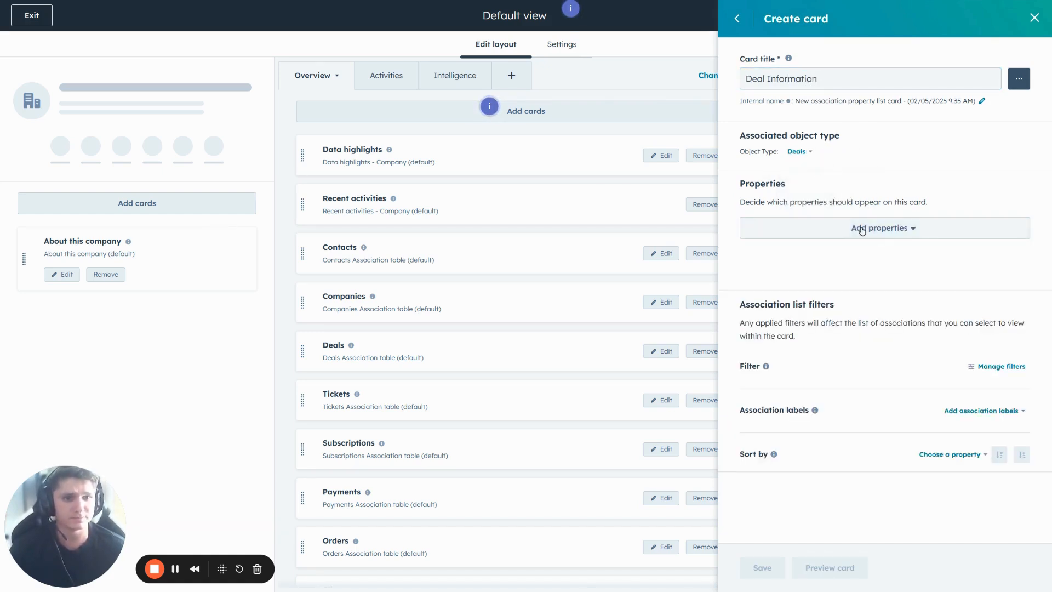
Step: Add the Closed Won Reason and Amount properties to the Deal Information card
{"action": "left_click", "coordinate": [862, 227]}
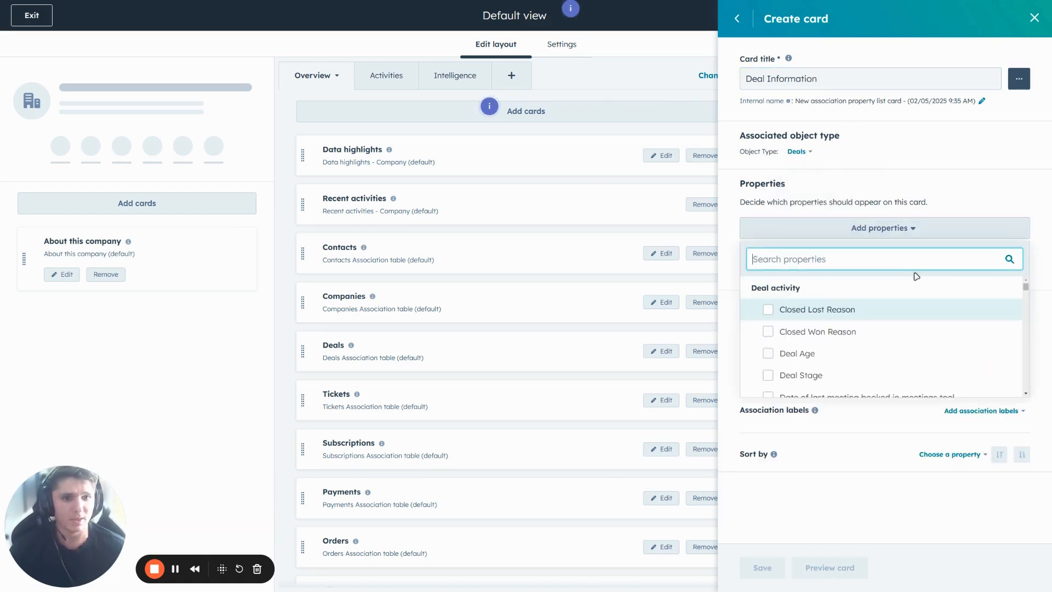
{"action": "left_click", "coordinate": [813, 331]}
{"action": "left_click", "coordinate": [823, 256]}
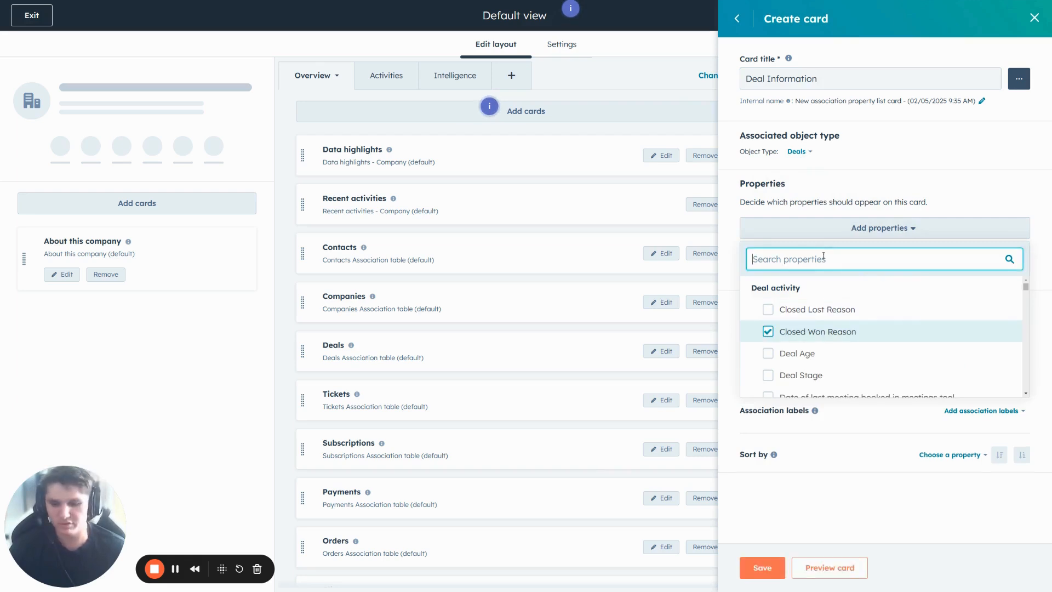
{"action": "type", "text": "AMount"}
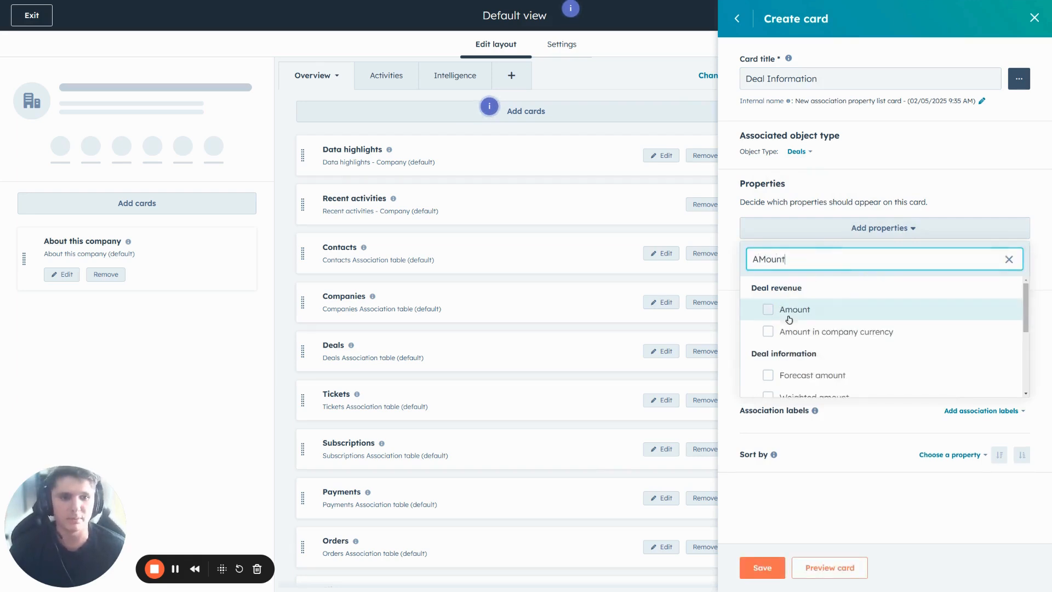
{"action": "left_click", "coordinate": [788, 312]}
{"action": "double_click", "coordinate": [813, 259]}
{"action": "key", "text": "BackSpace"}
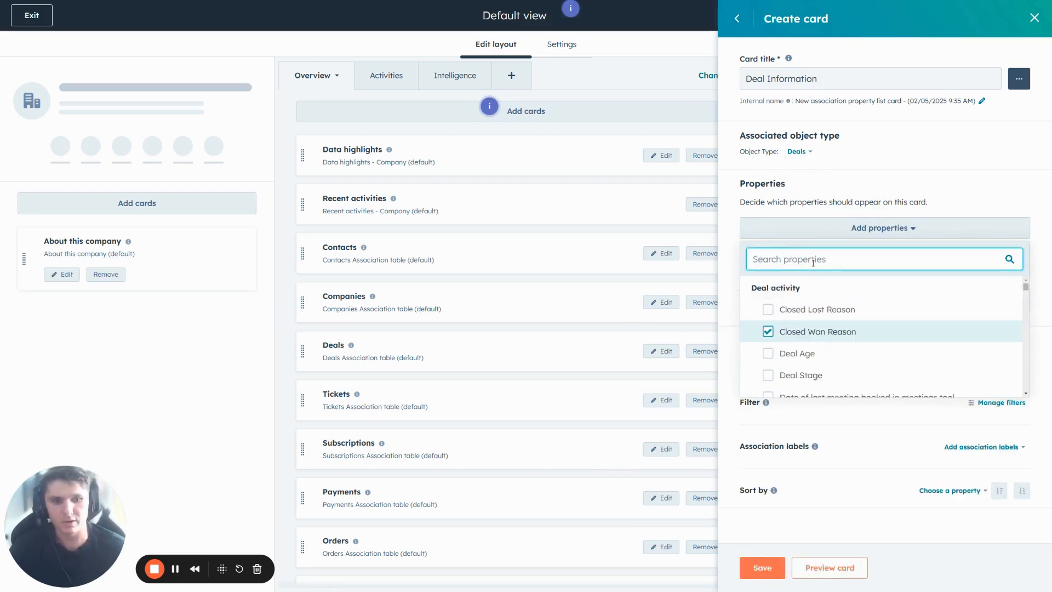
Step: Add the Deal Stage and Deal owner properties to the Deal Information card
{"action": "scroll", "coordinate": [821, 329], "scroll_direction": "down", "scroll_amount": 2}
{"action": "scroll", "coordinate": [789, 331], "scroll_direction": "up", "scroll_amount": 2}
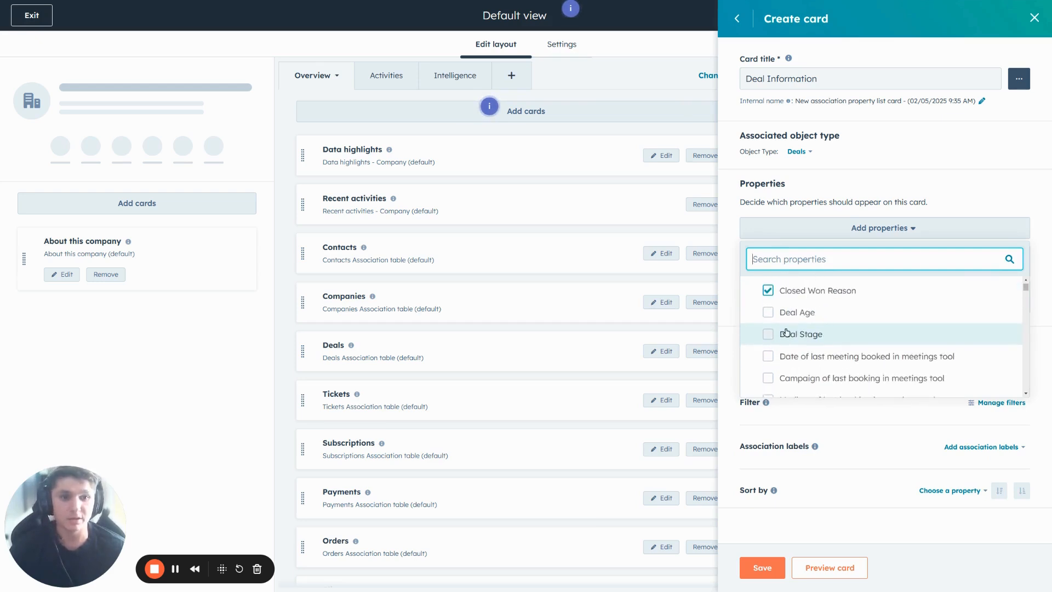
{"action": "left_click", "coordinate": [868, 335]}
{"action": "scroll", "coordinate": [808, 335], "scroll_direction": "down", "scroll_amount": 3}
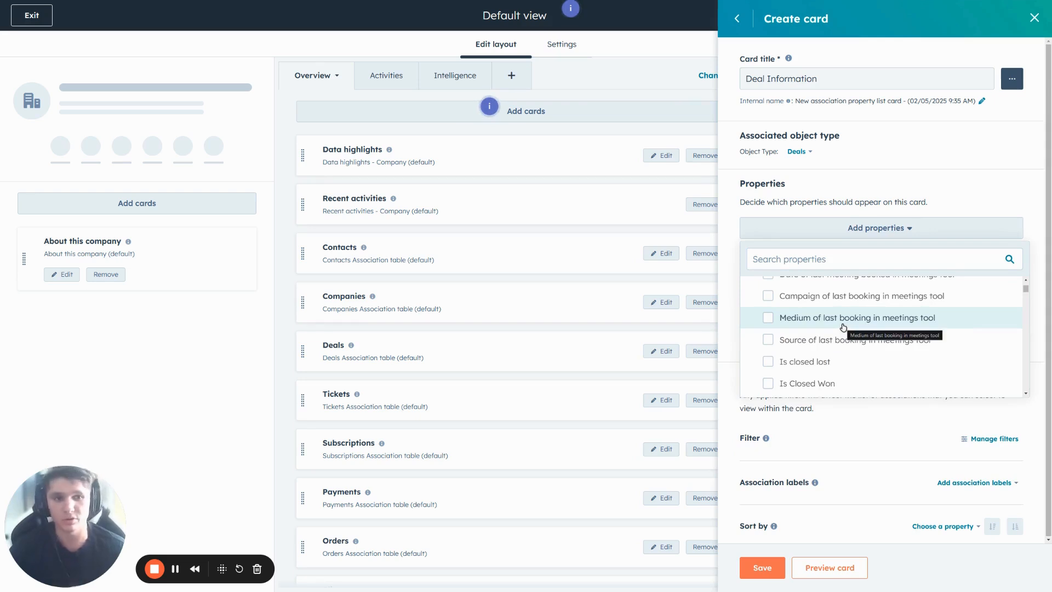
{"action": "scroll", "coordinate": [821, 315], "scroll_direction": "down", "scroll_amount": 5}
{"action": "scroll", "coordinate": [833, 312], "scroll_direction": "down", "scroll_amount": 4}
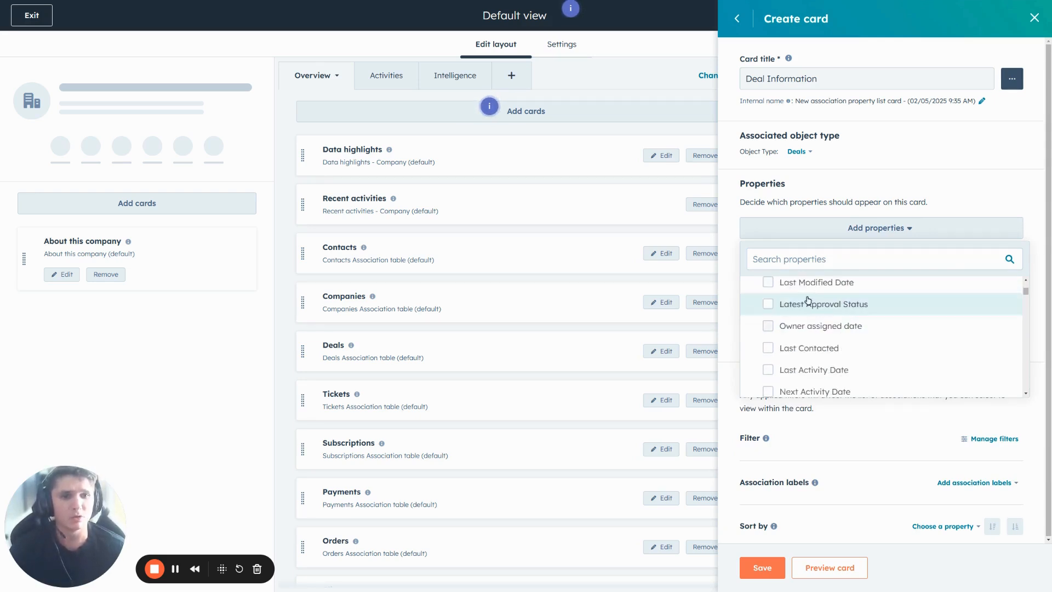
{"action": "left_click", "coordinate": [786, 256]}
{"action": "type", "text": "Owner"}
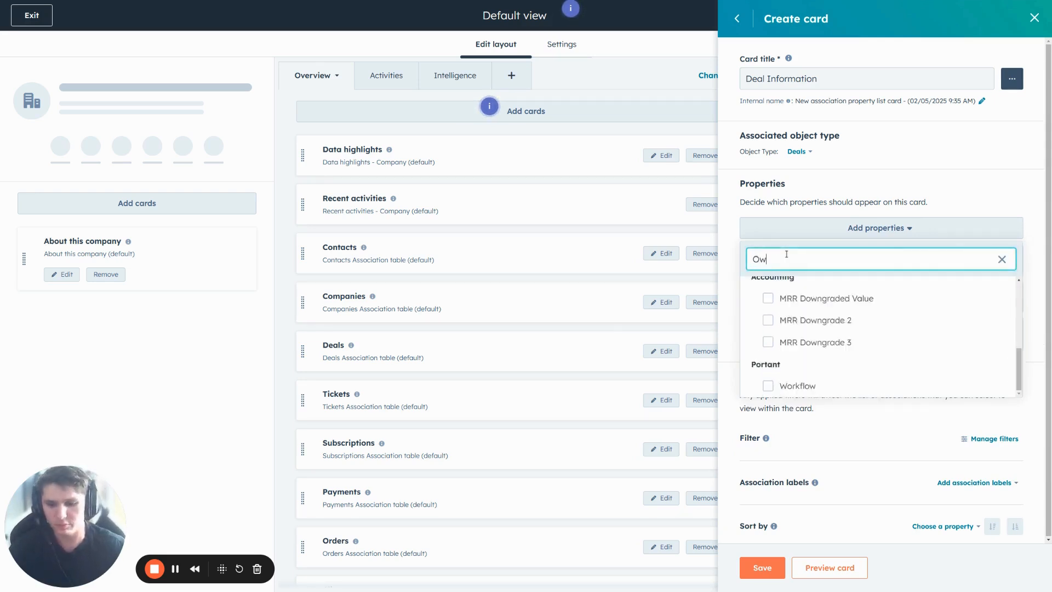
{"action": "left_click", "coordinate": [787, 378]}
Step: Add the Next Activity Date and Last Activity Date properties and save the Deal Information card
{"action": "double_click", "coordinate": [806, 258]}
{"action": "type", "text": "Next"}
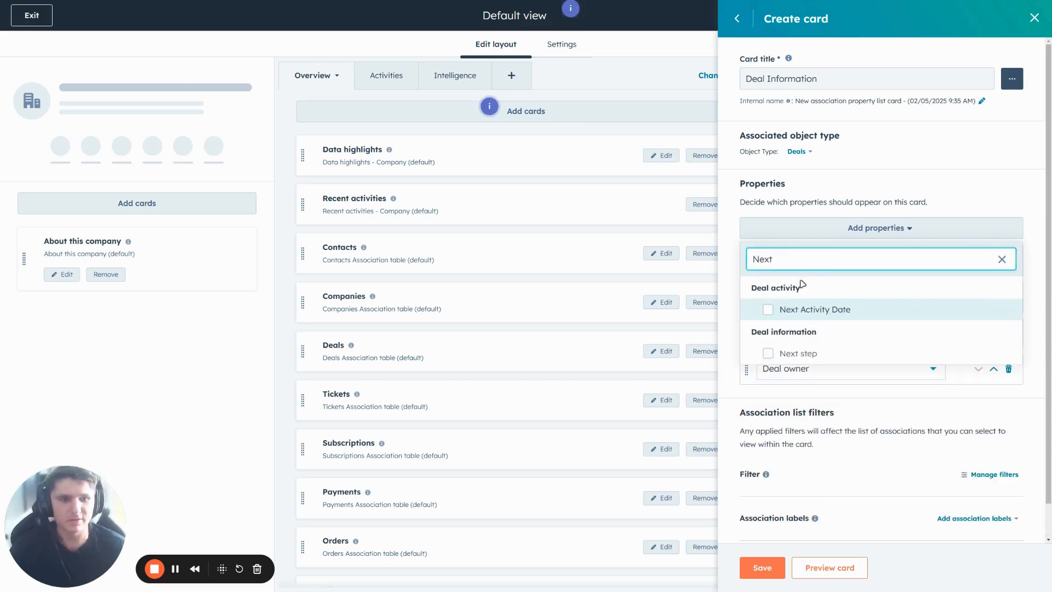
{"action": "left_click", "coordinate": [778, 311]}
{"action": "double_click", "coordinate": [792, 261]}
{"action": "key", "text": "BackSpace"}
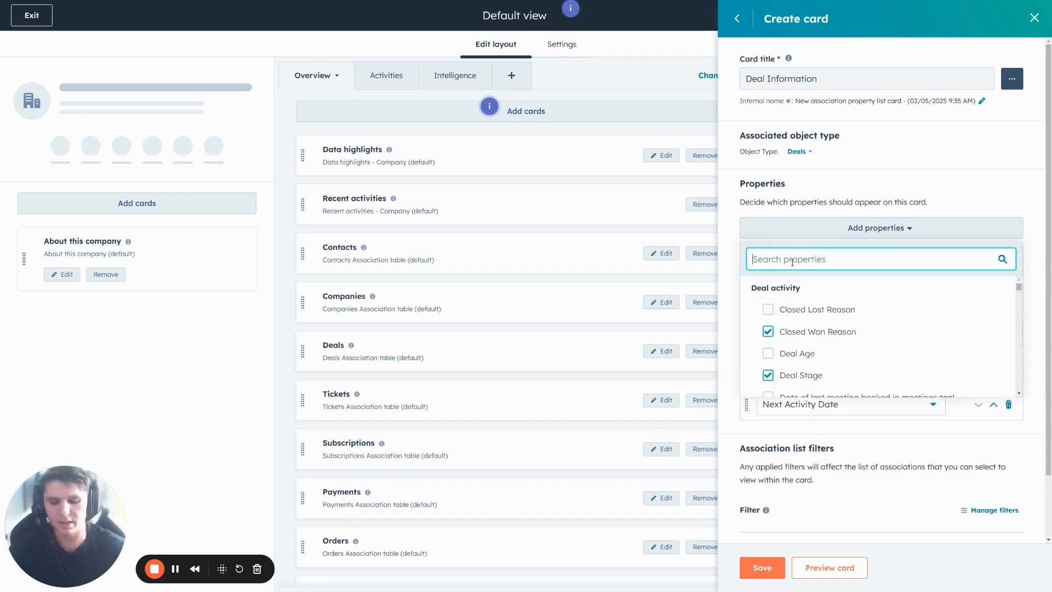
{"action": "type", "text": "Last ac"}
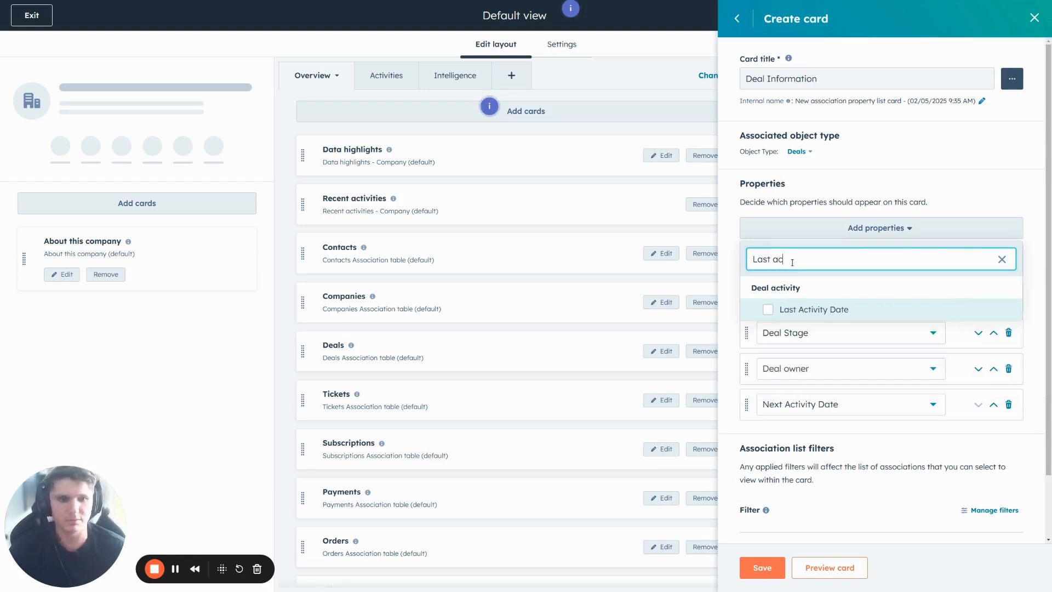
{"action": "left_click", "coordinate": [816, 310]}
{"action": "left_click", "coordinate": [962, 178]}
{"action": "left_click", "coordinate": [772, 567]}
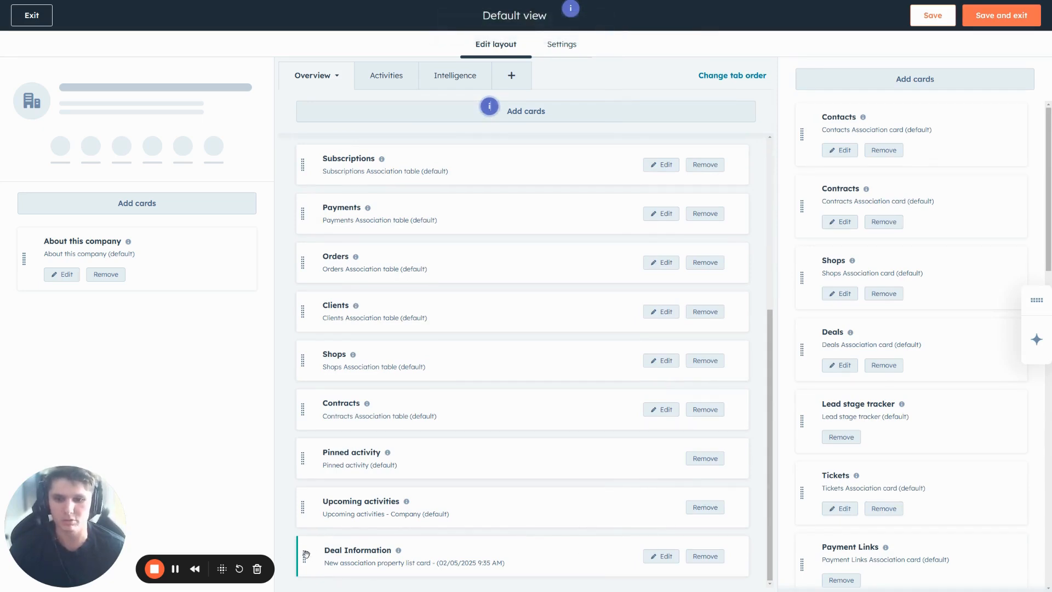
Step: Move the Deal Information card above Data highlights in the Overview layout, then save and exit the view
{"action": "left_click_drag", "start_coordinate": [306, 553], "coordinate": [310, 162]}
{"action": "scroll", "coordinate": [370, 329], "scroll_direction": "up", "scroll_amount": 5}
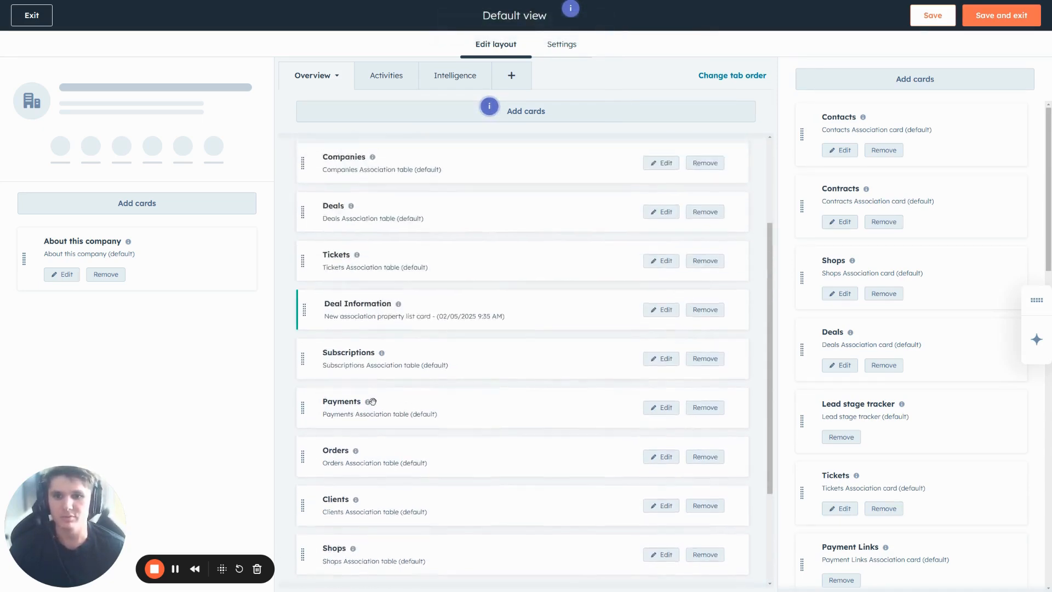
{"action": "left_click_drag", "start_coordinate": [310, 400], "coordinate": [304, 145]}
{"action": "left_click", "coordinate": [980, 17]}
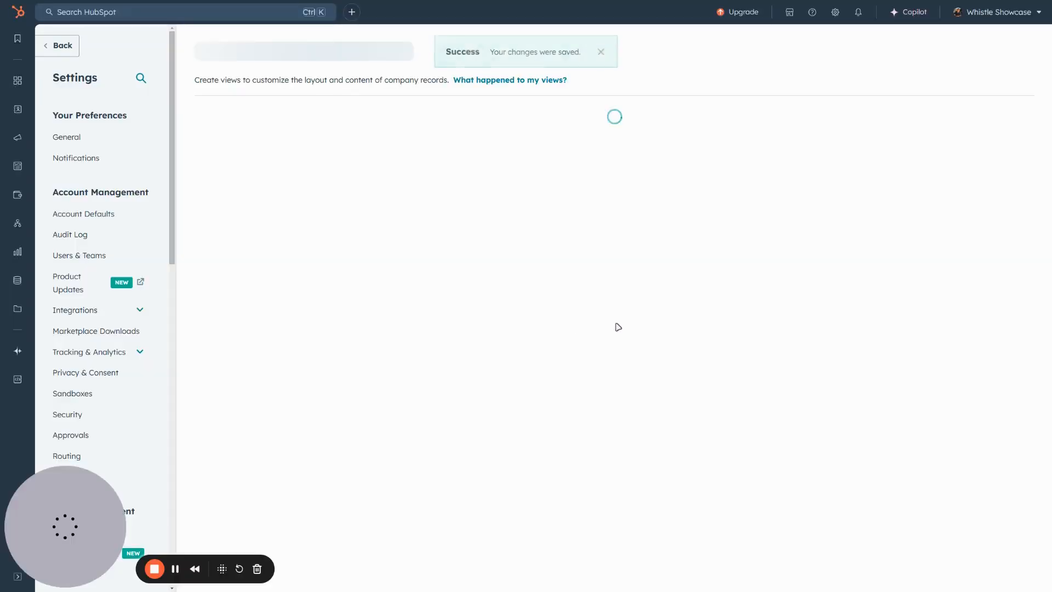
Step: Return to the Stout, Tran and Preston company record through its October Order deal
{"action": "mouse_move", "coordinate": [17, 108]}
{"action": "left_click", "coordinate": [63, 158]}
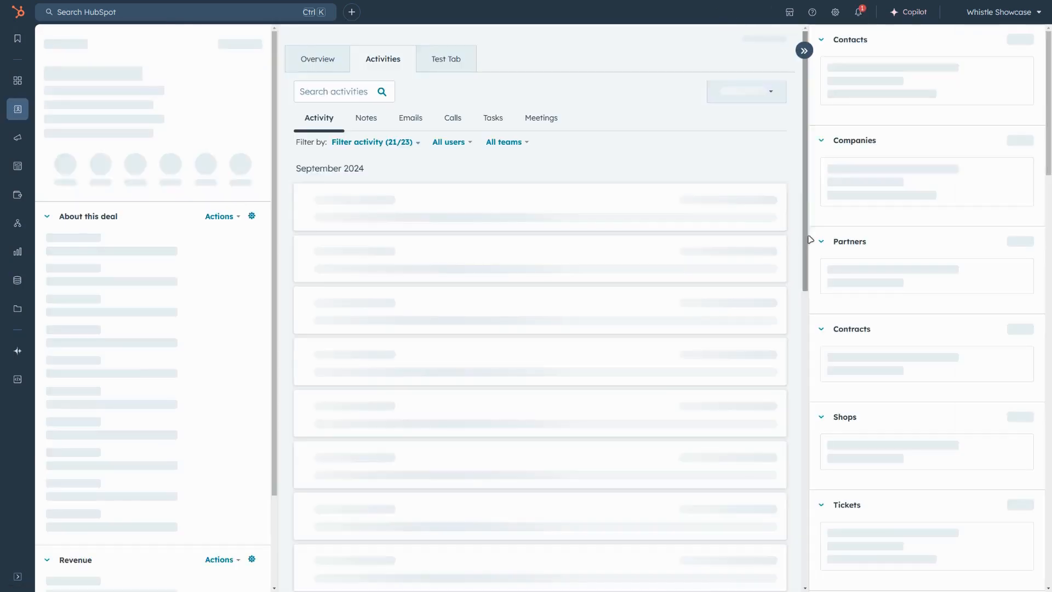
{"action": "left_click", "coordinate": [875, 210]}
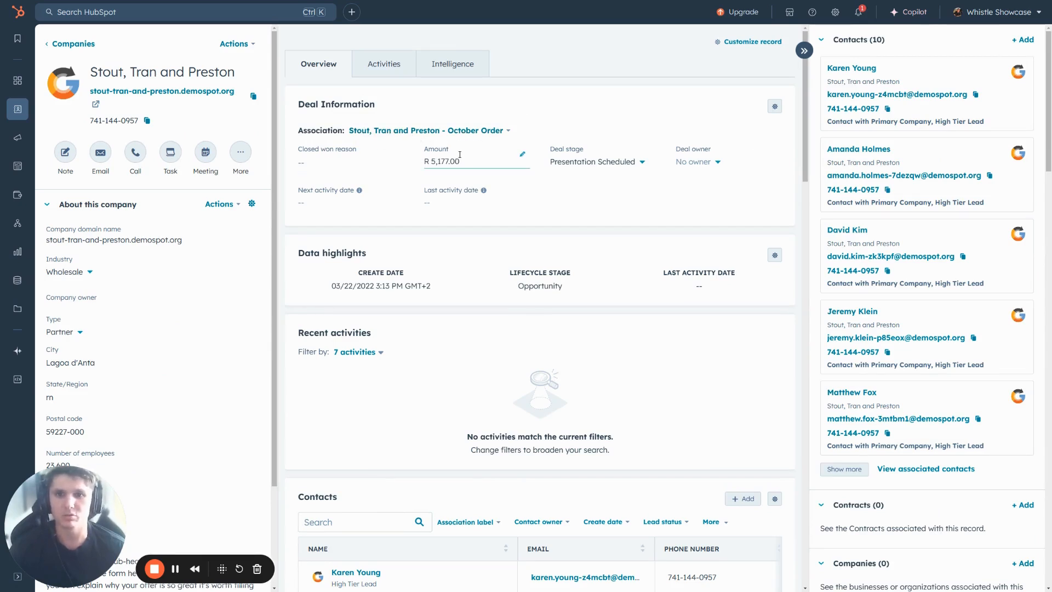
Step: Switch the Deal Information card between the company's associated deals to compare their properties, ending on the Q1 Order deal
{"action": "left_click", "coordinate": [461, 132]}
{"action": "left_click", "coordinate": [482, 205]}
{"action": "left_click", "coordinate": [455, 132]}
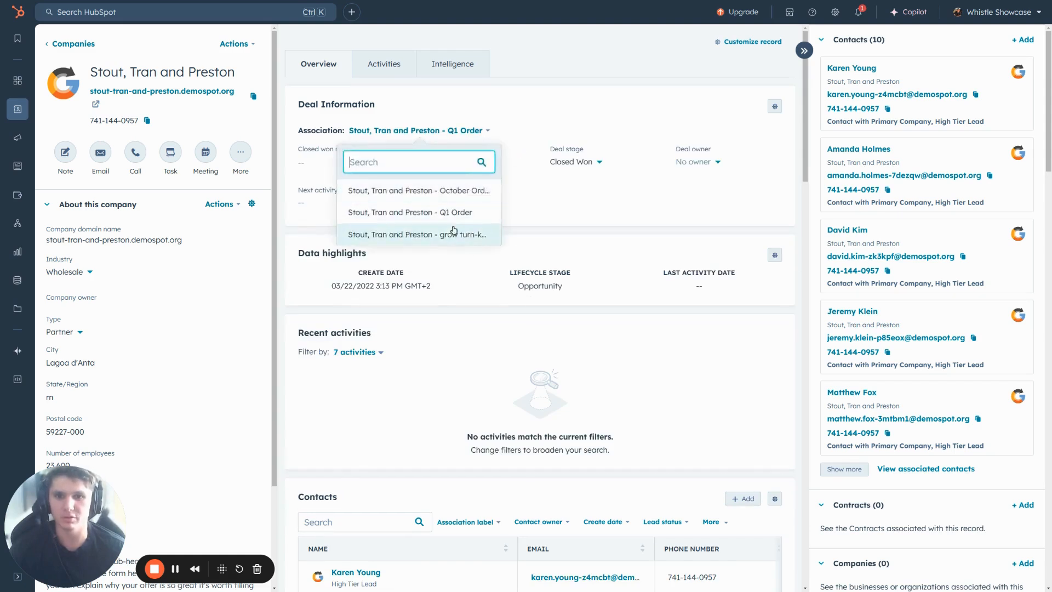
{"action": "left_click", "coordinate": [469, 234]}
{"action": "left_click", "coordinate": [454, 130]}
{"action": "left_click", "coordinate": [438, 207]}
{"action": "left_click", "coordinate": [457, 131]}
{"action": "left_click", "coordinate": [433, 207]}
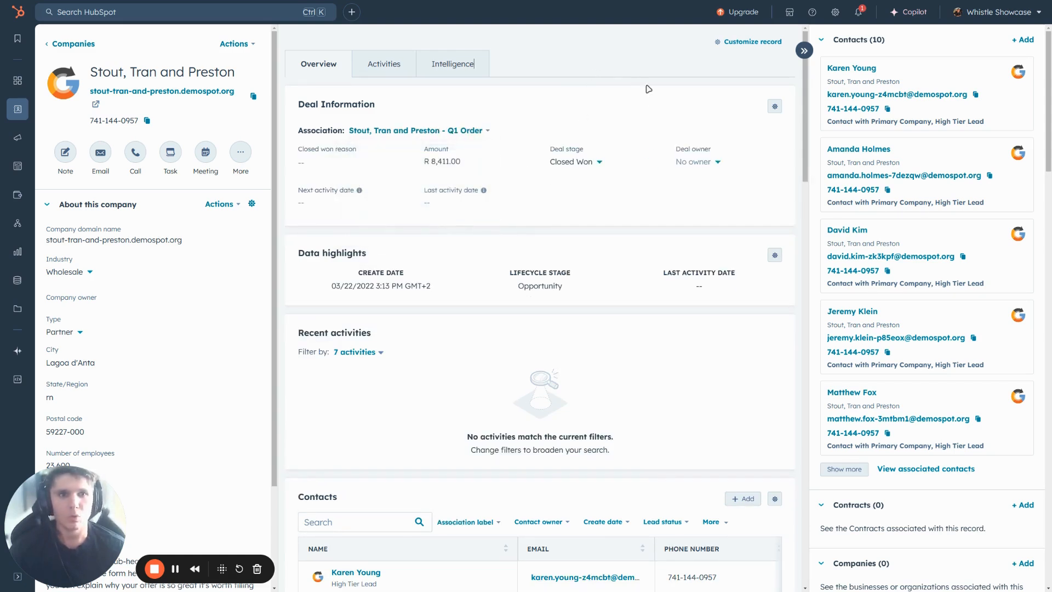
Step: Reopen the company record's Default view for editing and start a new Association table card for the Overview middle column
{"action": "left_click", "coordinate": [735, 45]}
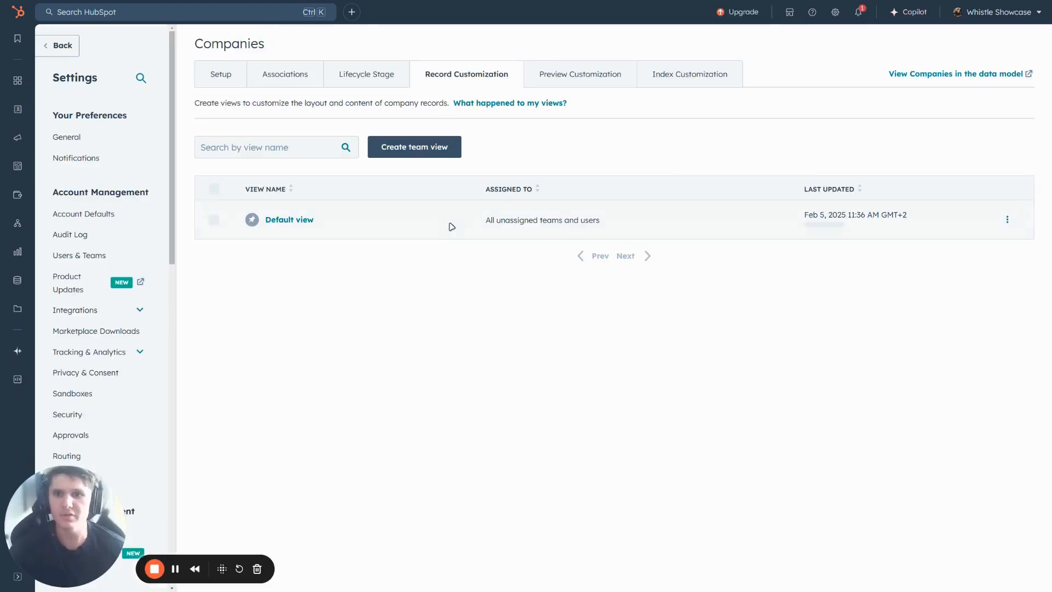
{"action": "left_click", "coordinate": [280, 222]}
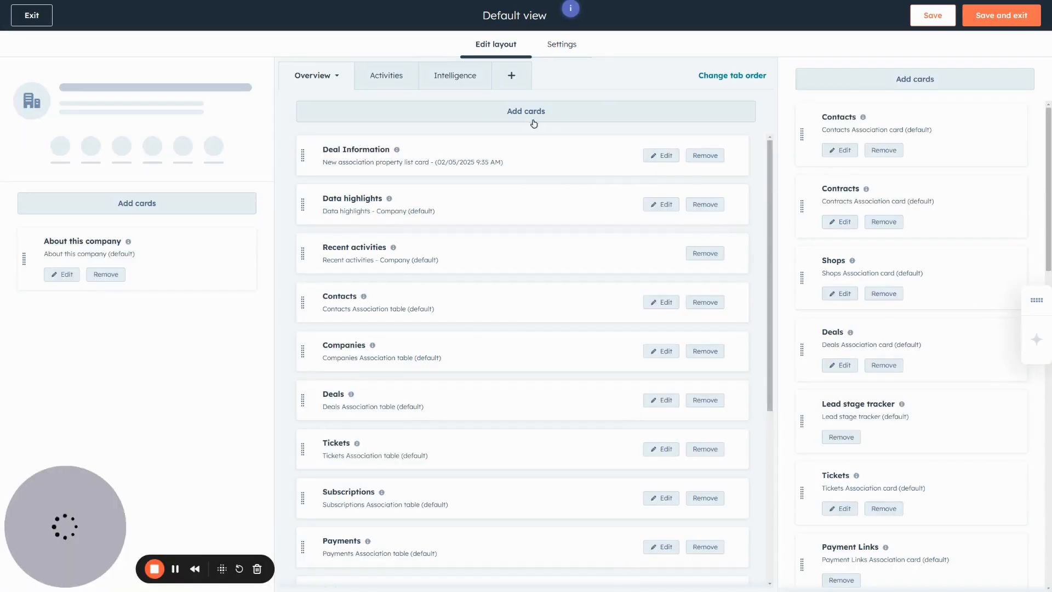
{"action": "left_click", "coordinate": [489, 108]}
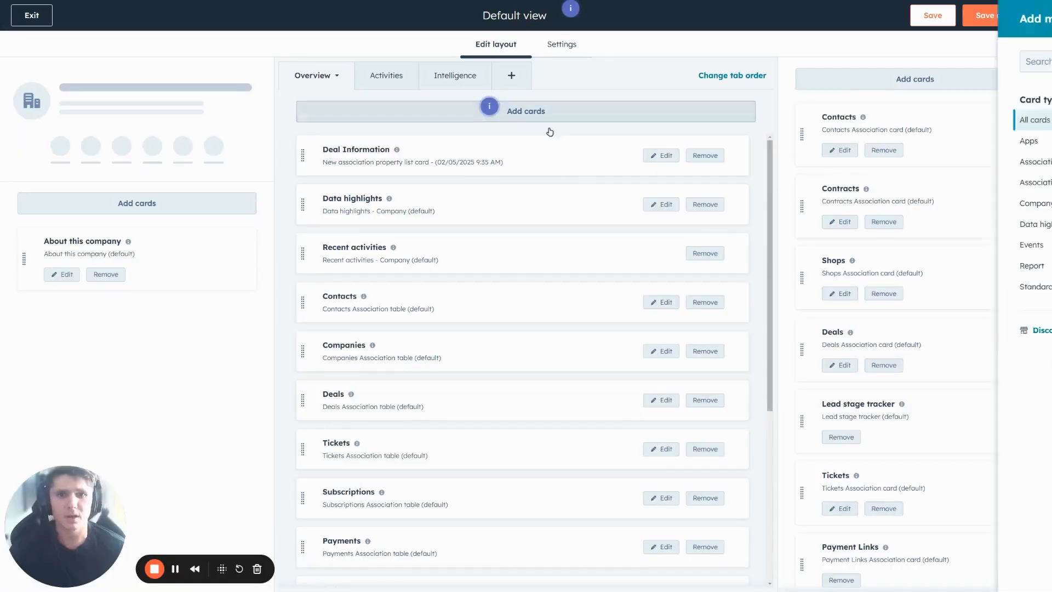
{"action": "left_click", "coordinate": [993, 61]}
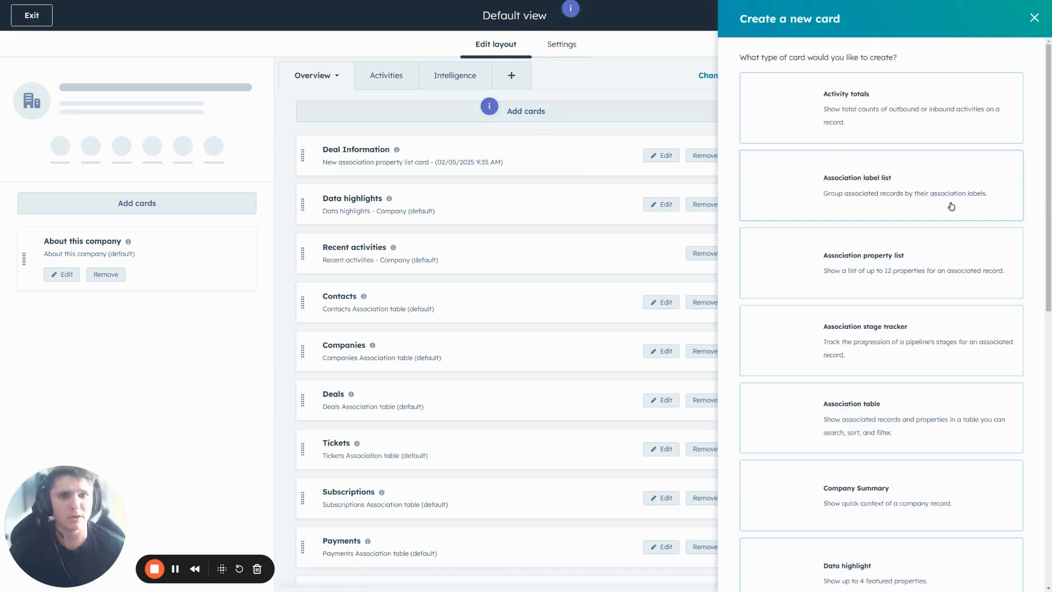
{"action": "scroll", "coordinate": [877, 246], "scroll_direction": "down", "scroll_amount": 2}
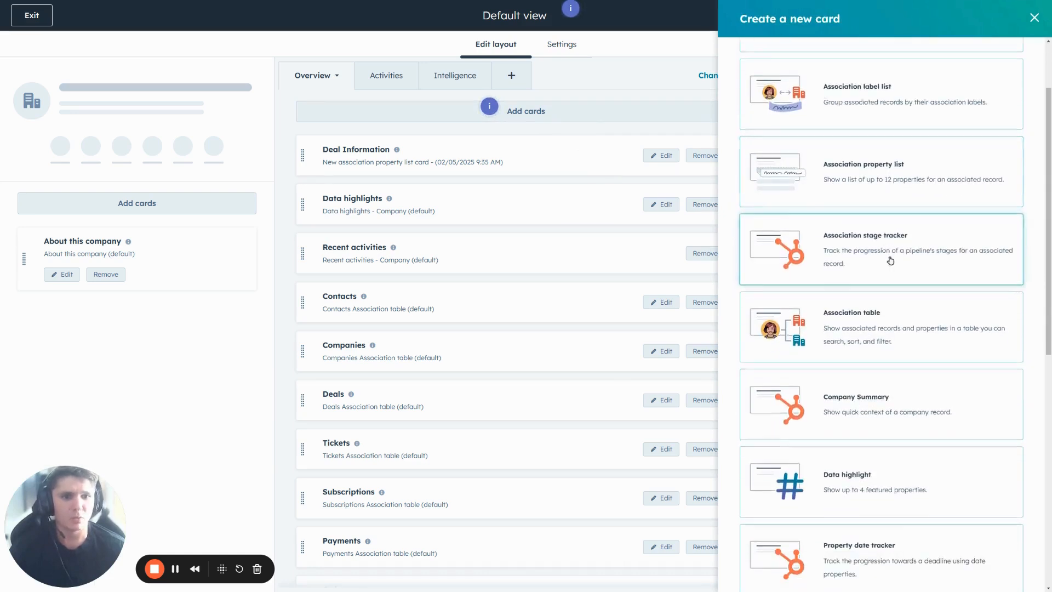
{"action": "scroll", "coordinate": [825, 317], "scroll_direction": "down", "scroll_amount": 1}
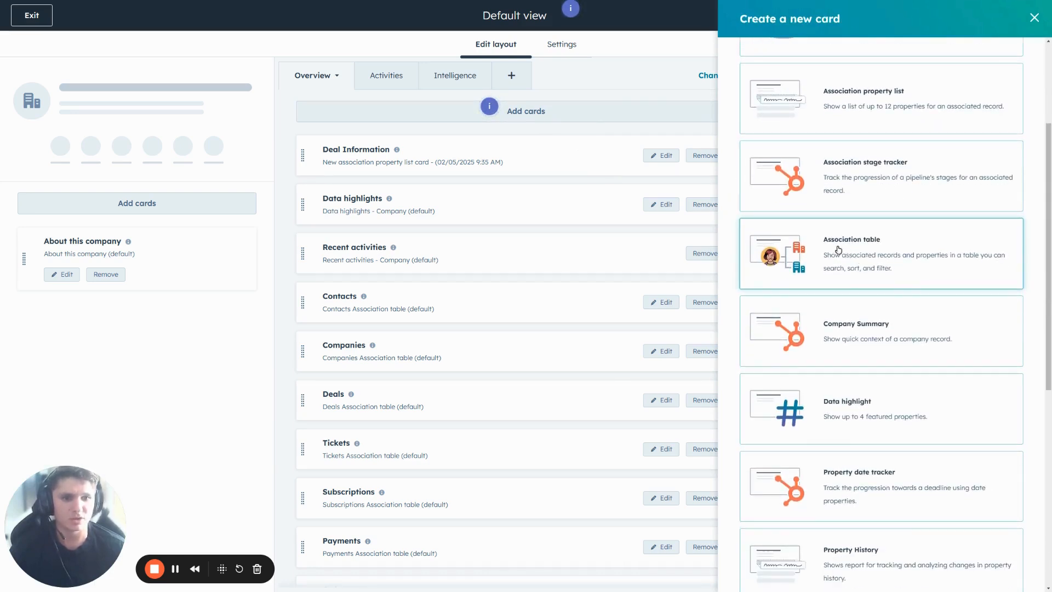
{"action": "left_click", "coordinate": [855, 262]}
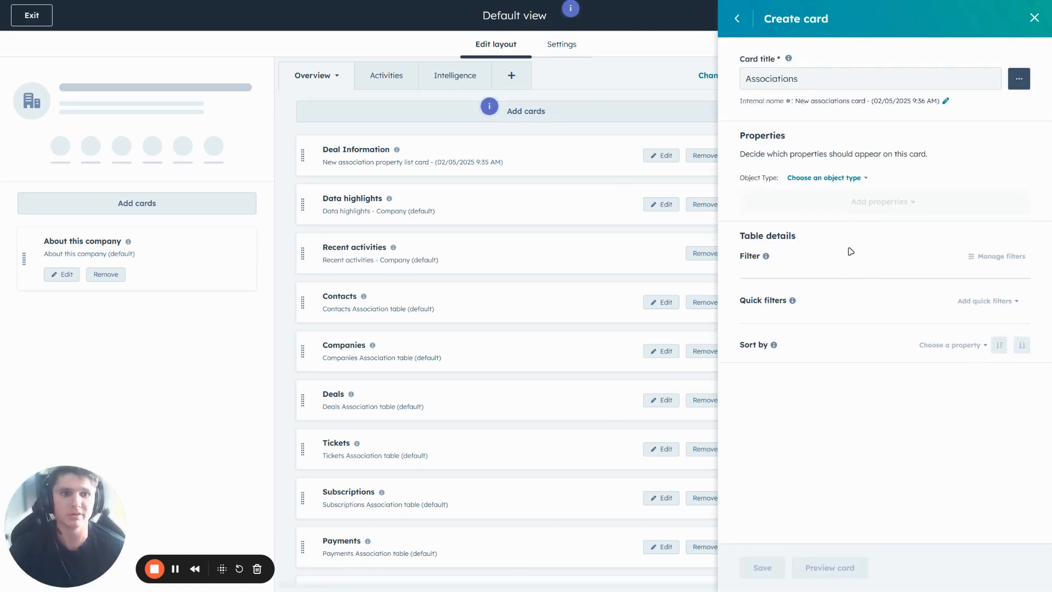
Step: Set the new association table card's object type to Deals
{"action": "left_click", "coordinate": [831, 181]}
{"action": "scroll", "coordinate": [802, 303], "scroll_direction": "down", "scroll_amount": 1}
{"action": "left_click", "coordinate": [809, 305]}
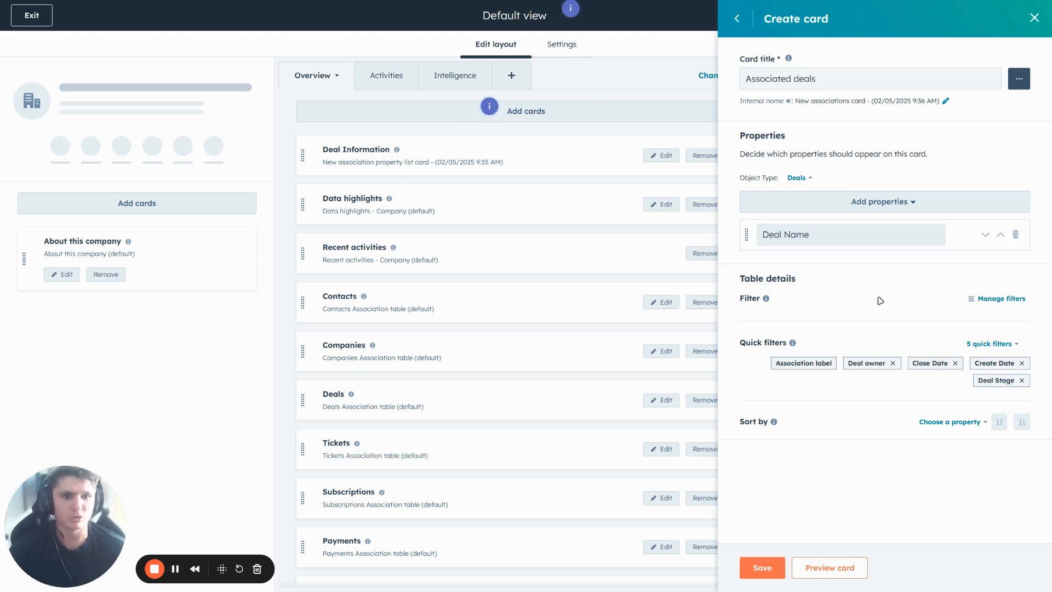
Step: Add the Amount property to the Associated deals card
{"action": "left_click", "coordinate": [845, 204]}
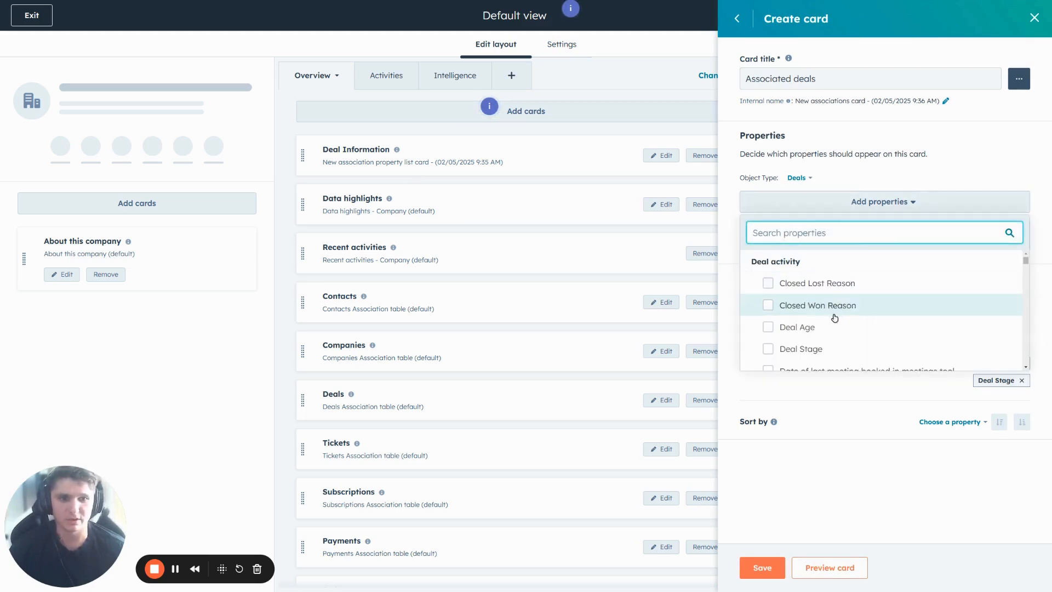
{"action": "scroll", "coordinate": [837, 306], "scroll_direction": "down", "scroll_amount": 2}
{"action": "type", "text": "Amount"}
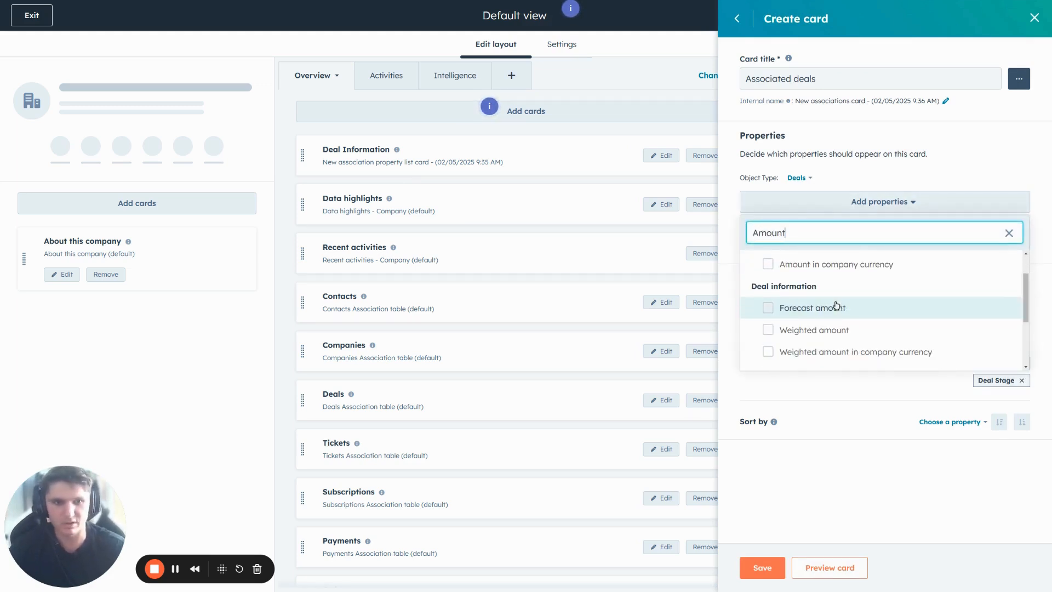
{"action": "scroll", "coordinate": [798, 277], "scroll_direction": "up", "scroll_amount": 1}
{"action": "left_click", "coordinate": [793, 283]}
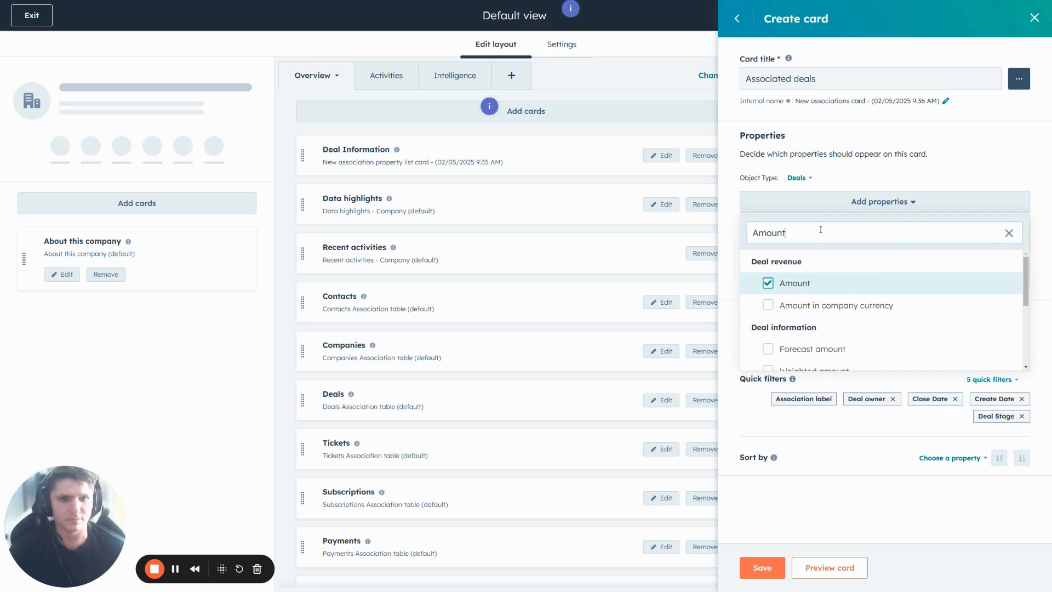
Step: Add the Last Activity Date and Deal owner properties to the Associated deals card and save it
{"action": "left_click", "coordinate": [820, 230]}
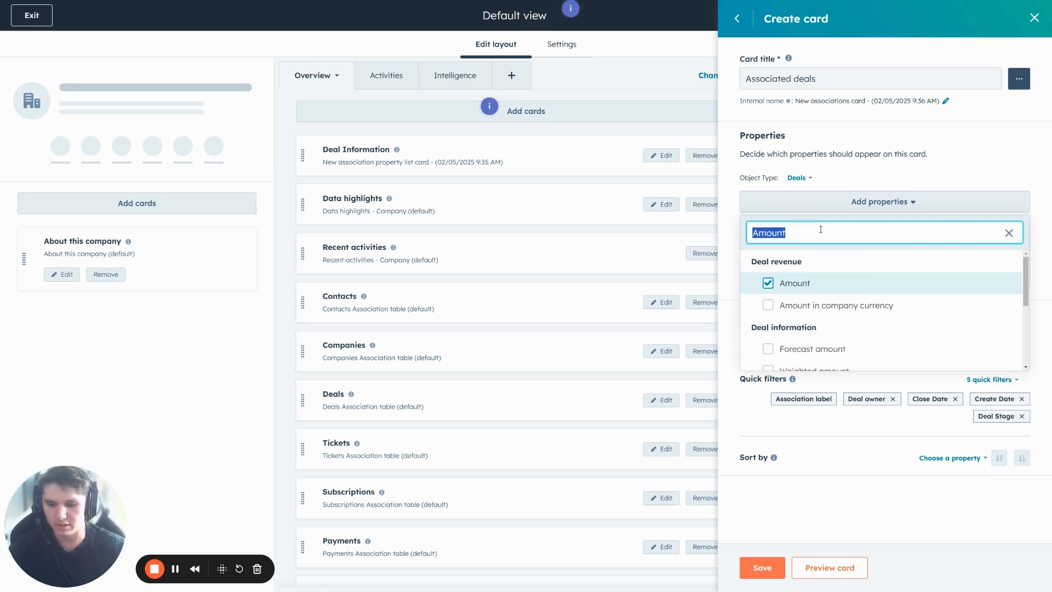
{"action": "type", "text": "Last a"}
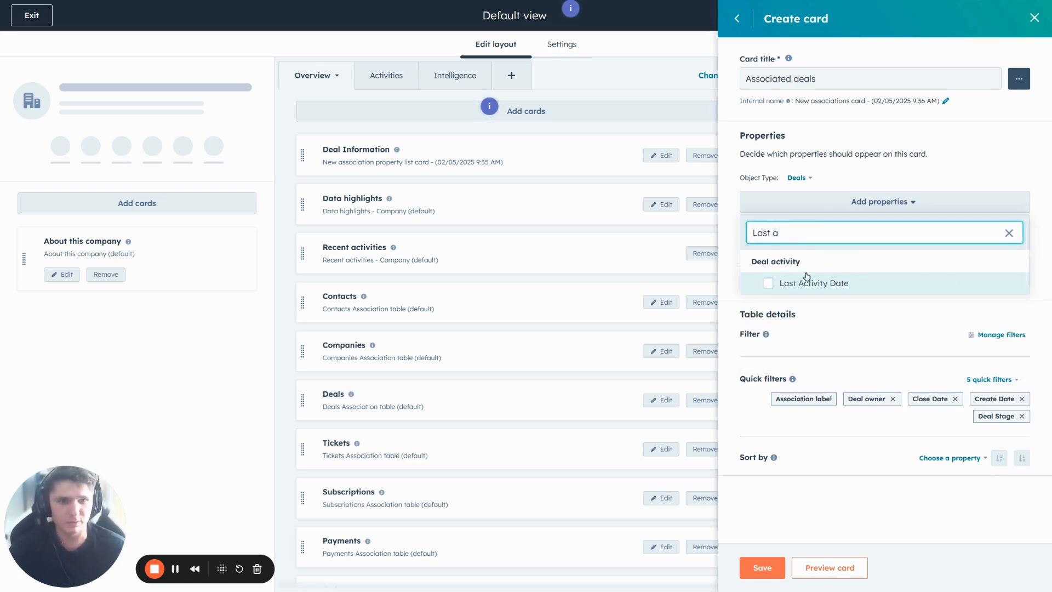
{"action": "left_click", "coordinate": [809, 281]}
{"action": "left_click", "coordinate": [807, 234]}
{"action": "type", "text": "Owner"}
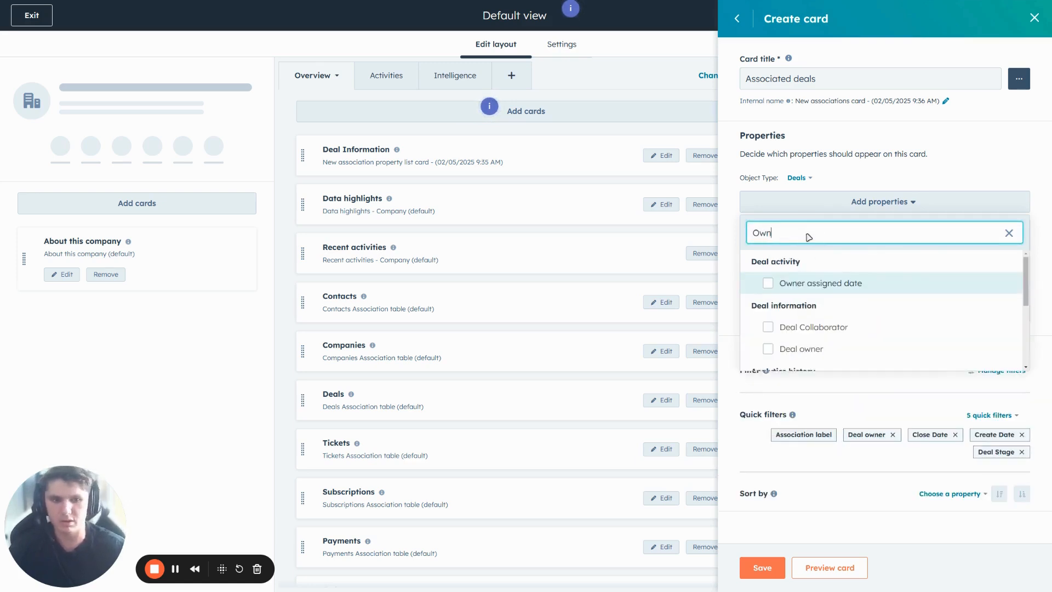
{"action": "left_click", "coordinate": [792, 351]}
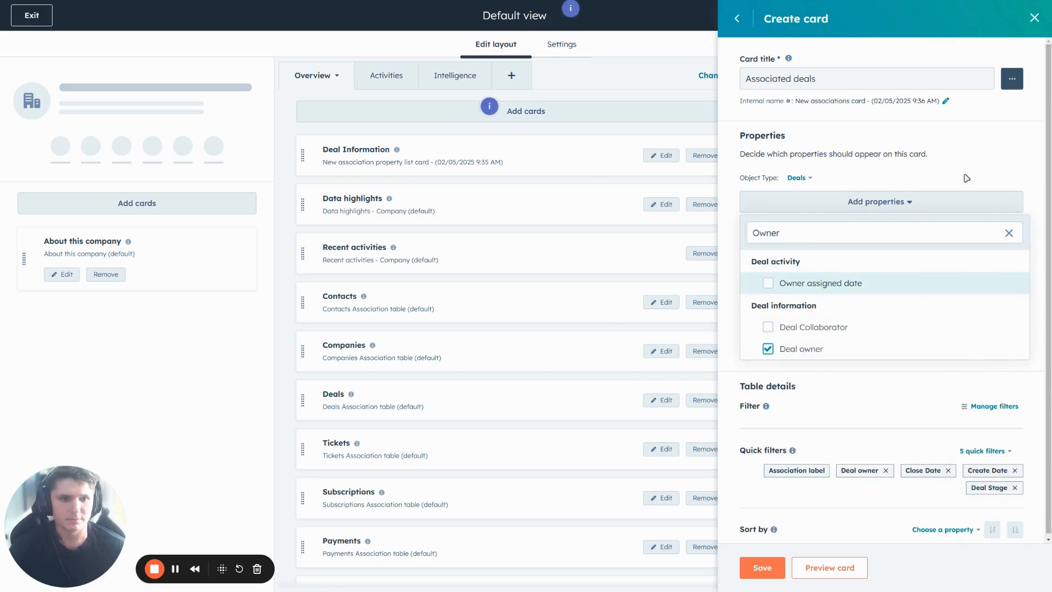
{"action": "left_click", "coordinate": [762, 568]}
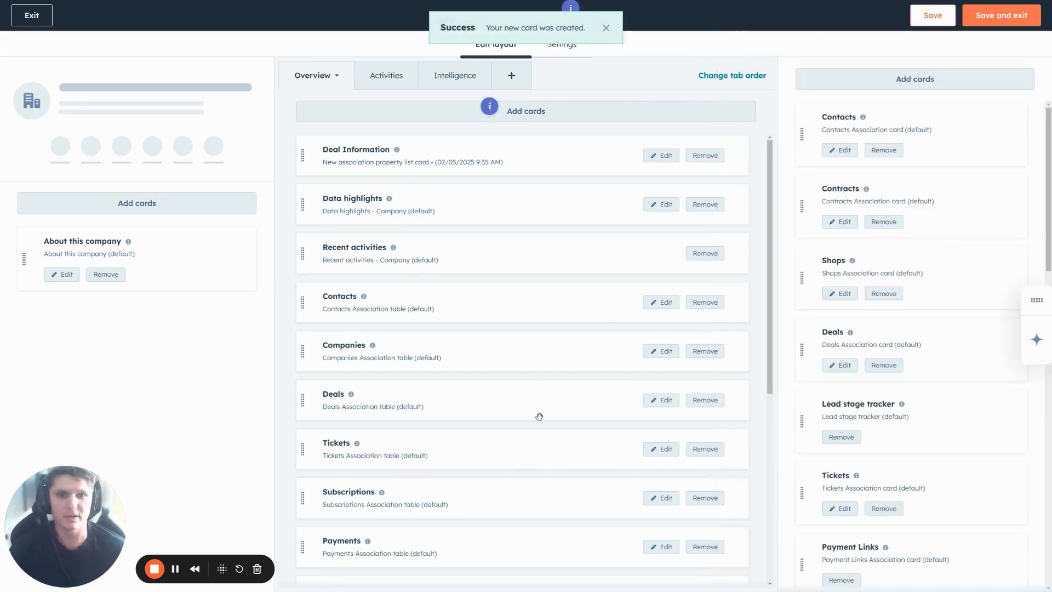
Step: Save and exit the Default view, then return to the Stout, Tran and Preston company record through one of its deals
{"action": "left_click", "coordinate": [983, 20]}
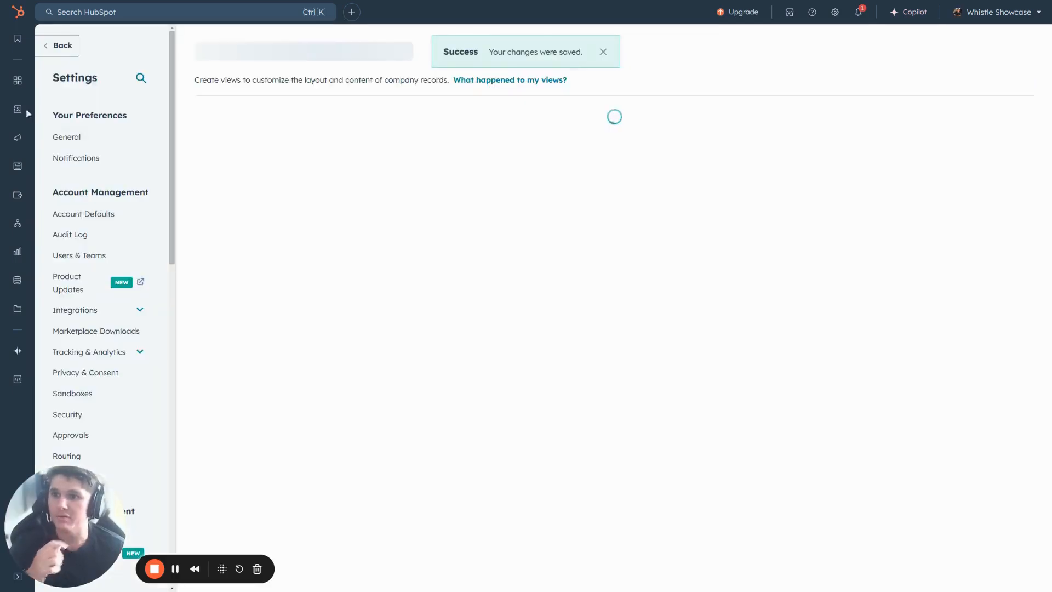
{"action": "mouse_move", "coordinate": [18, 113]}
{"action": "left_click", "coordinate": [70, 160]}
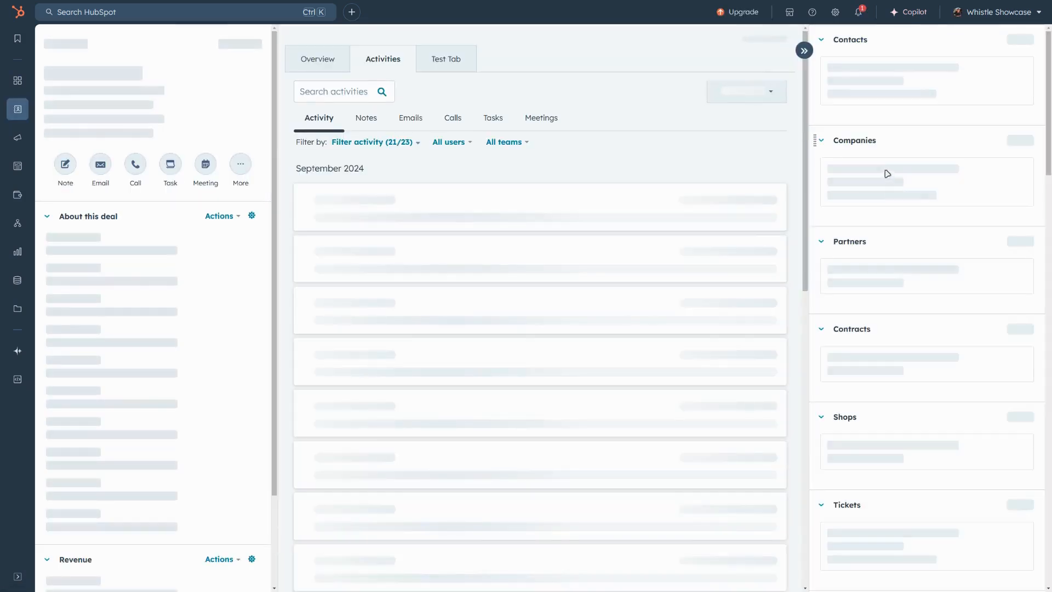
{"action": "left_click", "coordinate": [871, 210]}
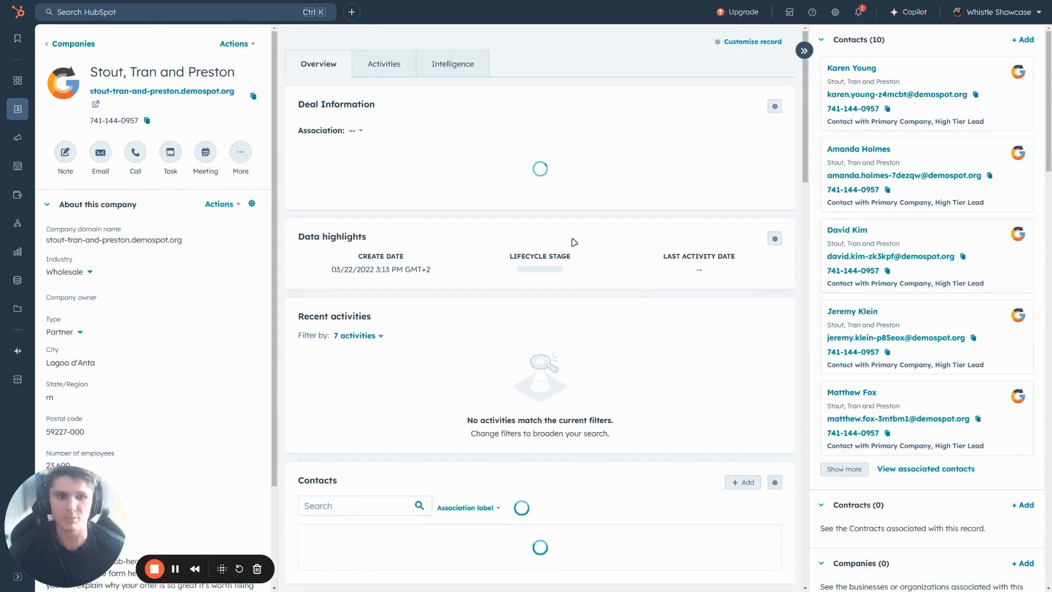
Step: Examine the Associated deals table at the end of the company's Overview across all its columns
{"action": "scroll", "coordinate": [479, 211], "scroll_direction": "down", "scroll_amount": 5}
{"action": "scroll", "coordinate": [485, 271], "scroll_direction": "down", "scroll_amount": 20}
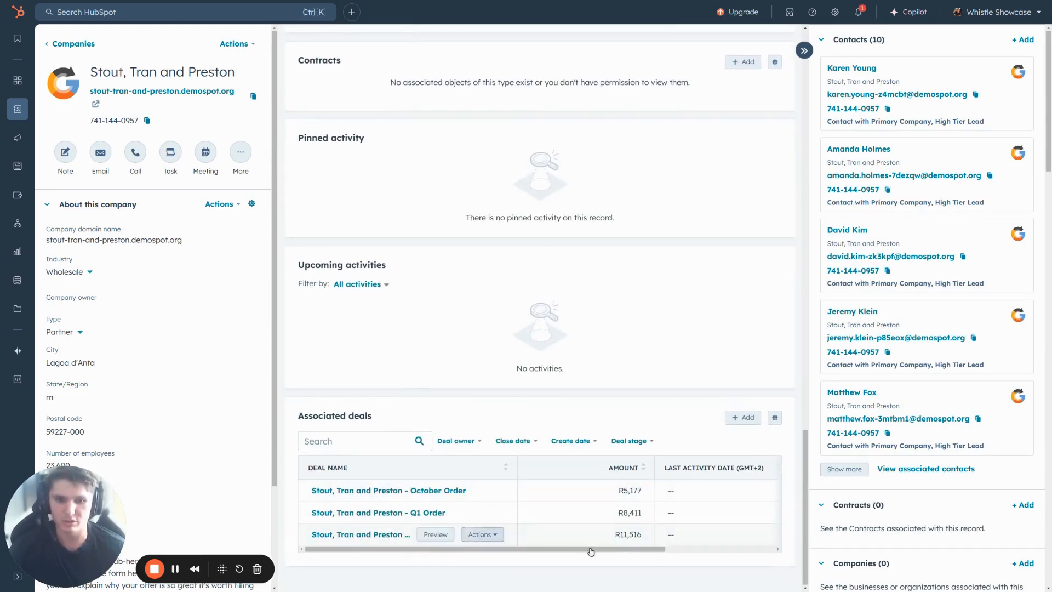
{"action": "left_click_drag", "start_coordinate": [614, 548], "coordinate": [724, 548]}
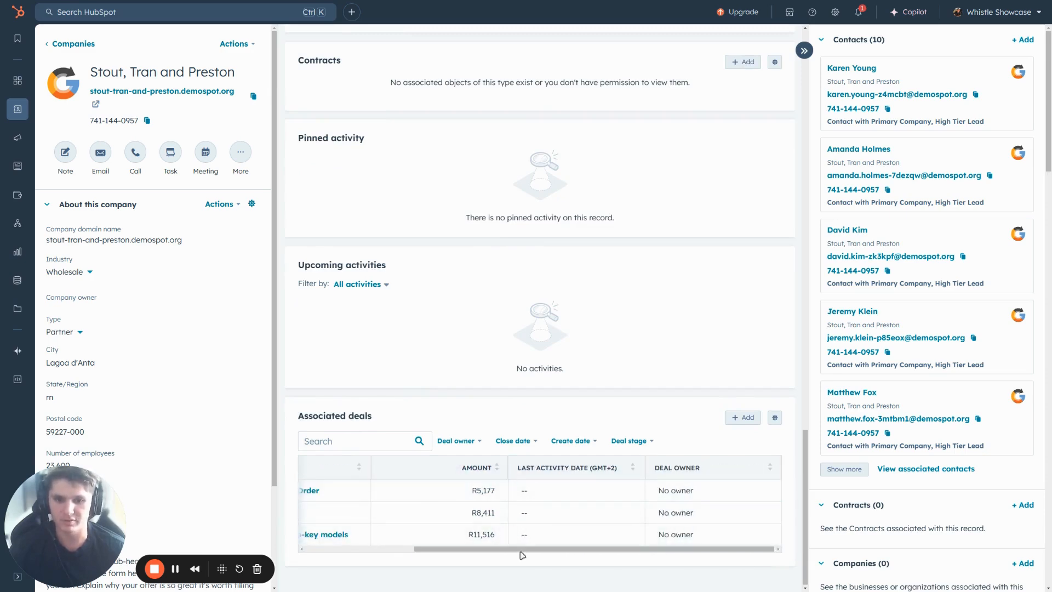
{"action": "scroll", "coordinate": [460, 476], "scroll_direction": "left", "scroll_amount": 5}
{"action": "scroll", "coordinate": [455, 448], "scroll_direction": "up", "scroll_amount": 8}
{"action": "scroll", "coordinate": [399, 407], "scroll_direction": "up", "scroll_amount": 10}
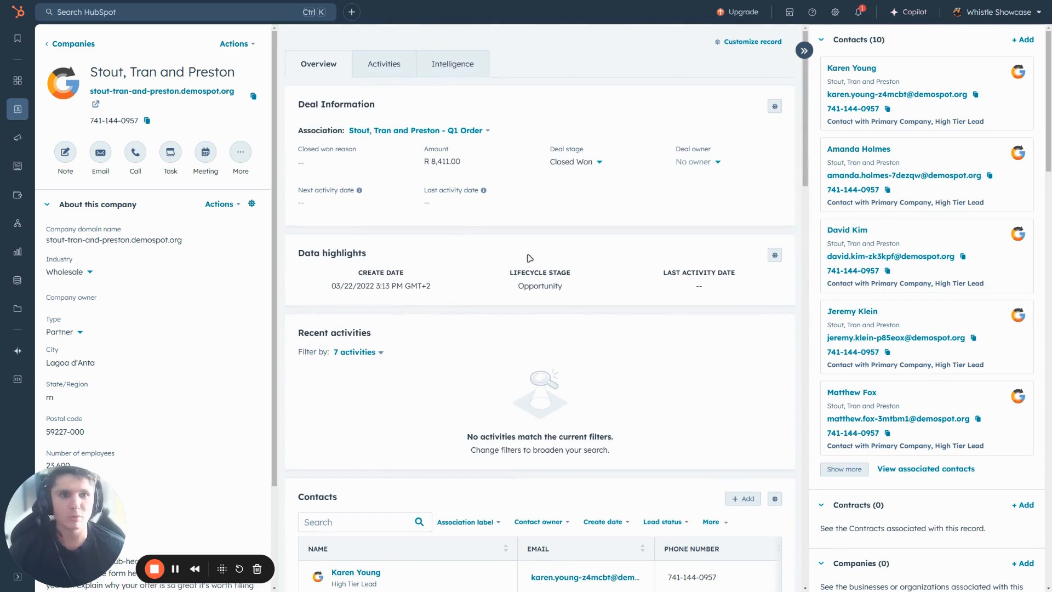
Step: Open the record customization settings, return to the company record, and look through the About this company properties
{"action": "left_click", "coordinate": [751, 41]}
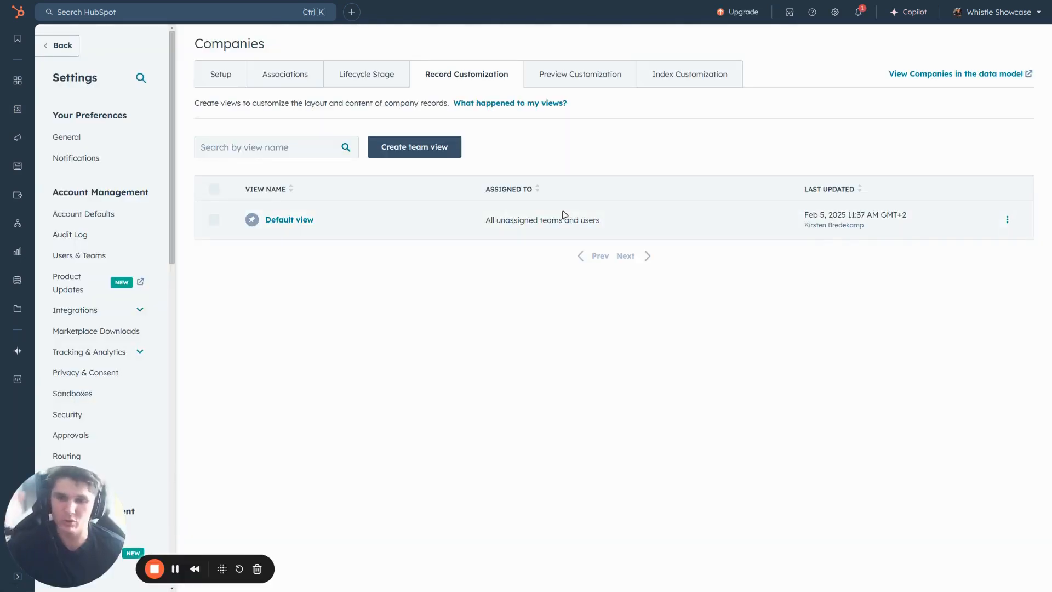
{"action": "left_click", "coordinate": [62, 46]}
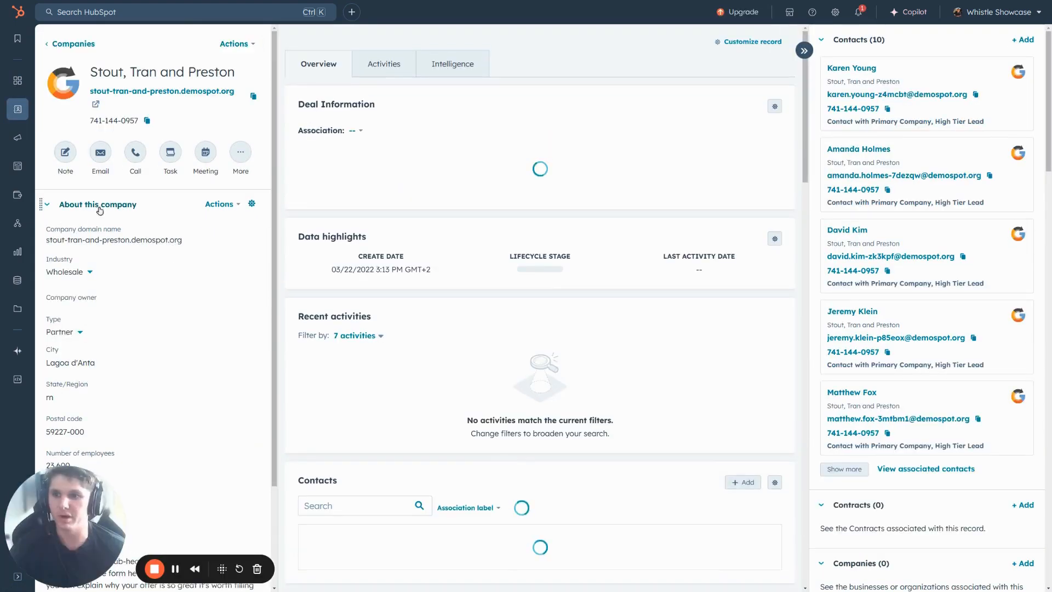
{"action": "scroll", "coordinate": [92, 249], "scroll_direction": "down", "scroll_amount": 1}
{"action": "scroll", "coordinate": [92, 250], "scroll_direction": "down", "scroll_amount": 2}
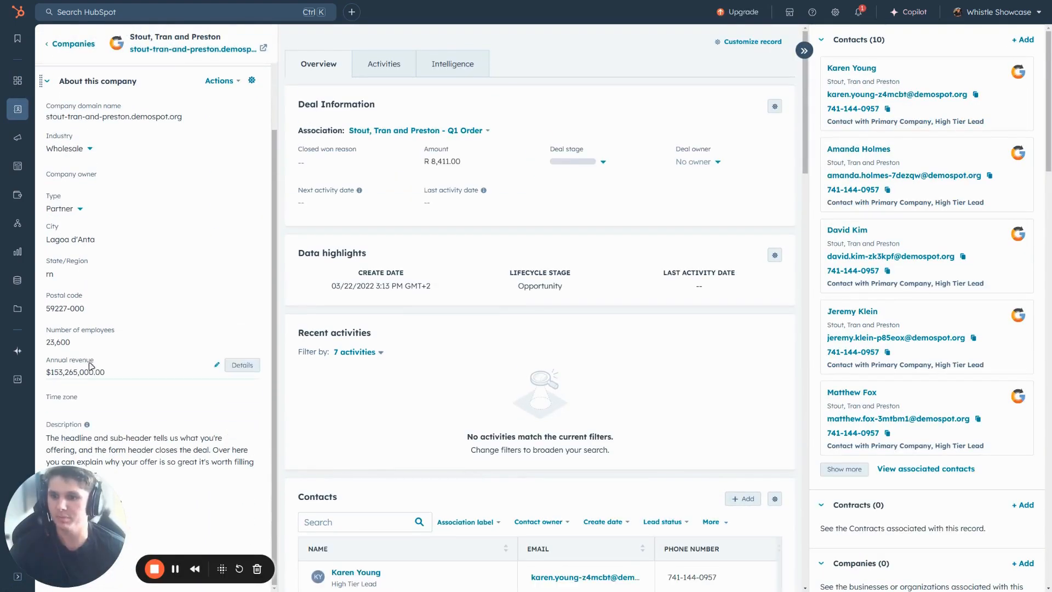
{"action": "scroll", "coordinate": [80, 235], "scroll_direction": "up", "scroll_amount": 3}
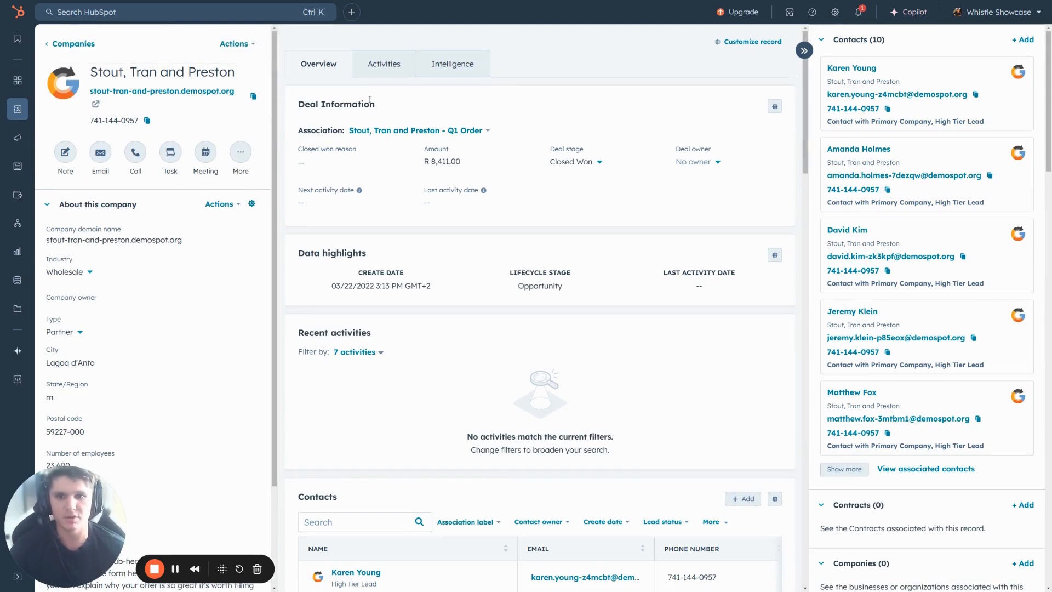
Step: Examine the Create Date, Lifecycle Stage and Last Activity Date properties on the Data highlights card
{"action": "left_click_drag", "start_coordinate": [298, 254], "coordinate": [424, 278]}
{"action": "left_click", "coordinate": [432, 283]}
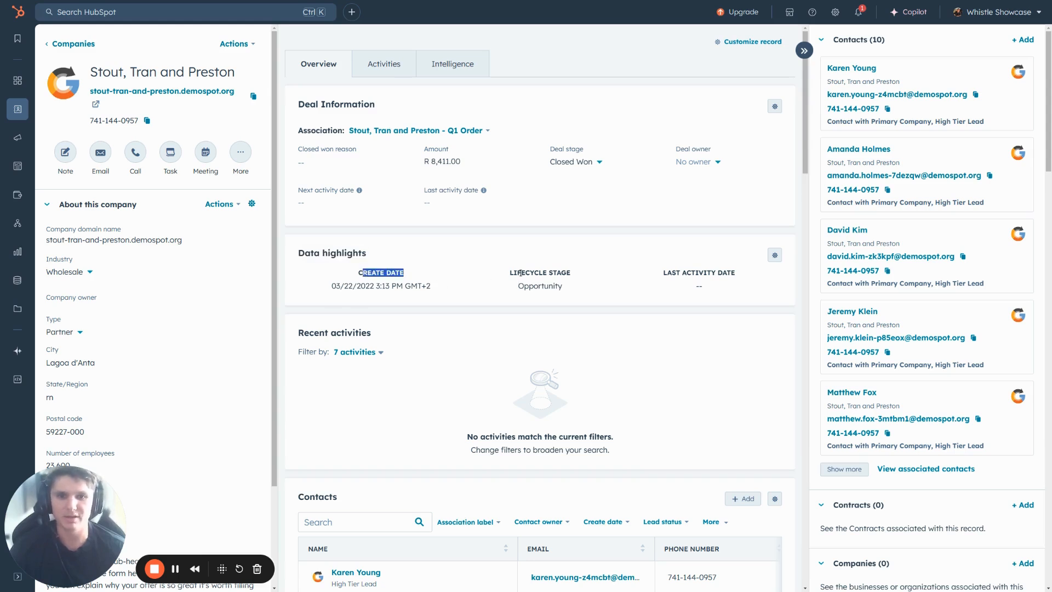
{"action": "left_click_drag", "start_coordinate": [520, 272], "coordinate": [553, 273]}
{"action": "left_click_drag", "start_coordinate": [681, 273], "coordinate": [727, 273]}
{"action": "left_click", "coordinate": [734, 304]}
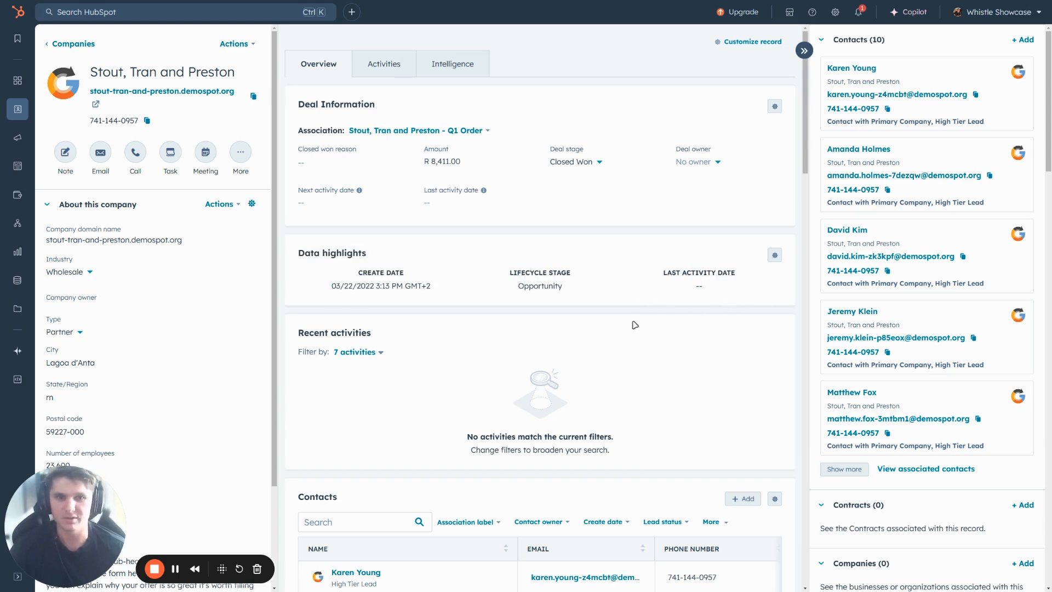
Step: Reopen the company Default view for editing and start a new Data highlight card for the Overview middle column
{"action": "left_click", "coordinate": [748, 42]}
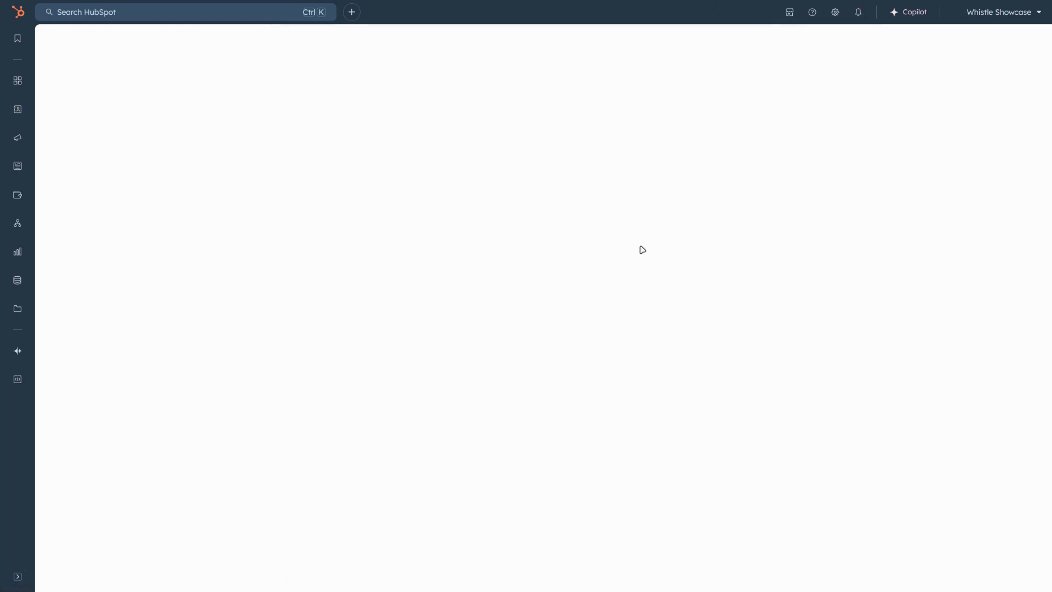
{"action": "left_click", "coordinate": [278, 221]}
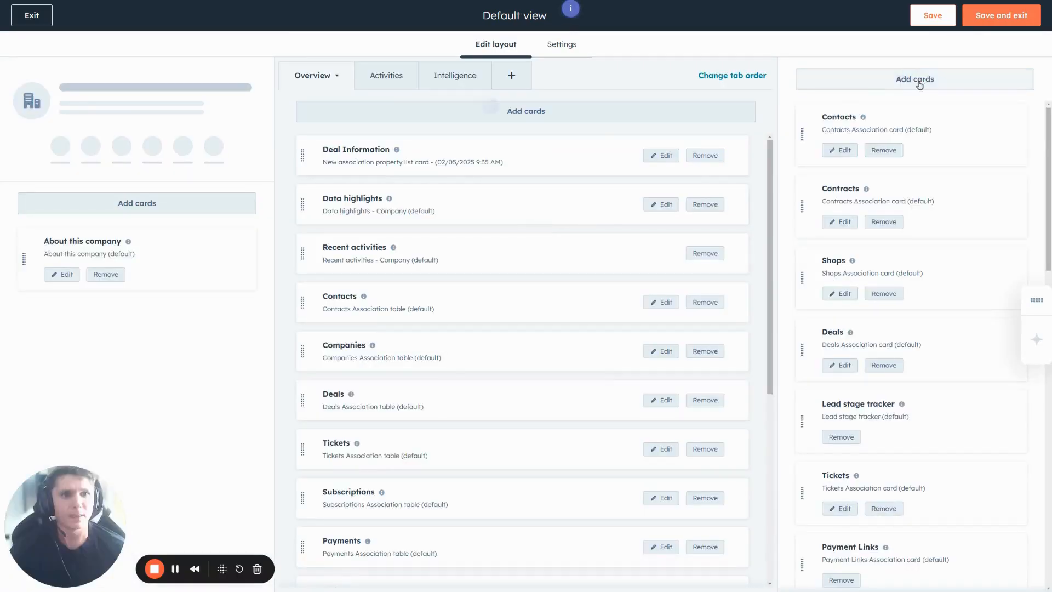
{"action": "left_click", "coordinate": [868, 83]}
{"action": "left_click", "coordinate": [662, 114]}
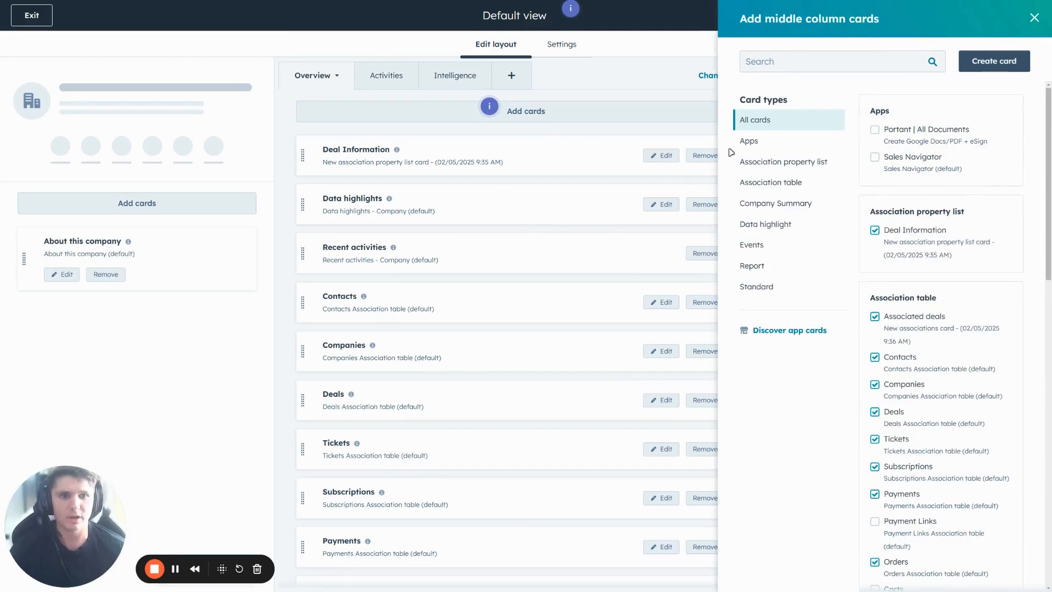
{"action": "left_click", "coordinate": [995, 62]}
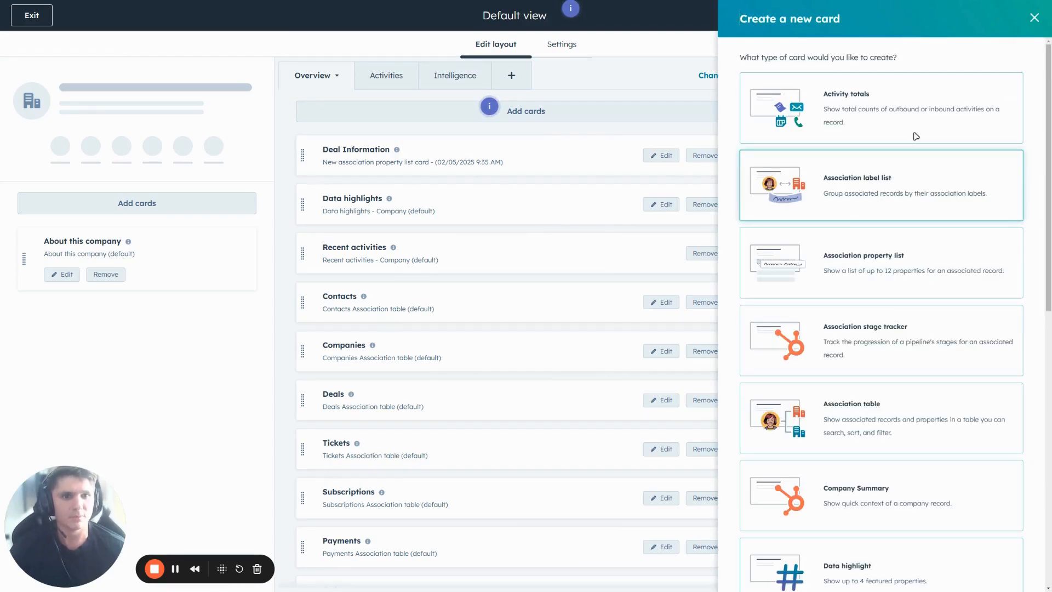
{"action": "scroll", "coordinate": [878, 224], "scroll_direction": "down", "scroll_amount": 4}
{"action": "left_click", "coordinate": [911, 369]}
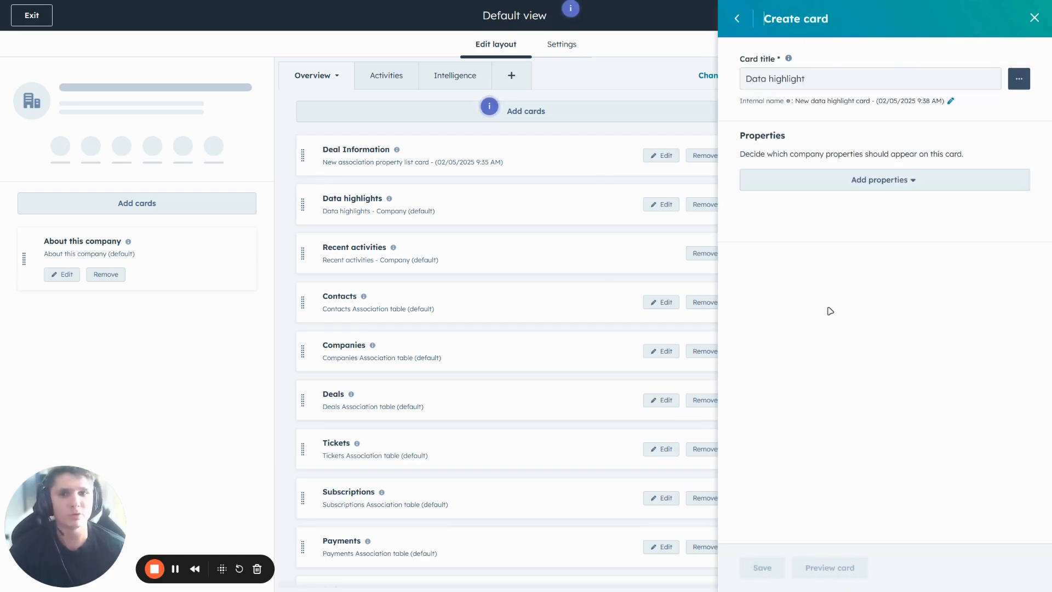
Step: Add the Number of Employees and Annual Revenue company properties to the new data highlight card
{"action": "left_click", "coordinate": [845, 186]}
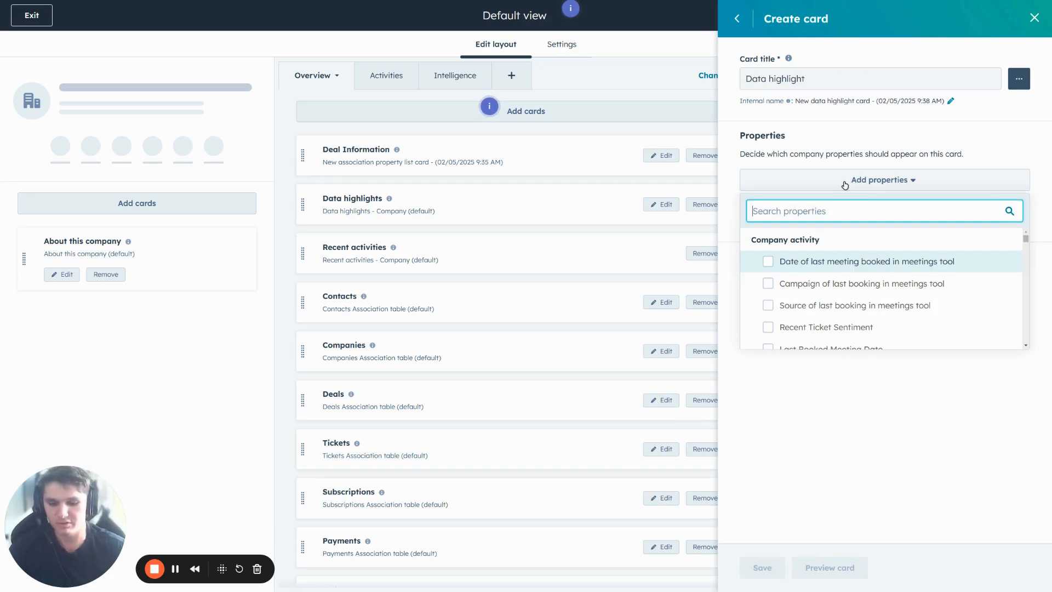
{"action": "type", "text": "Number"}
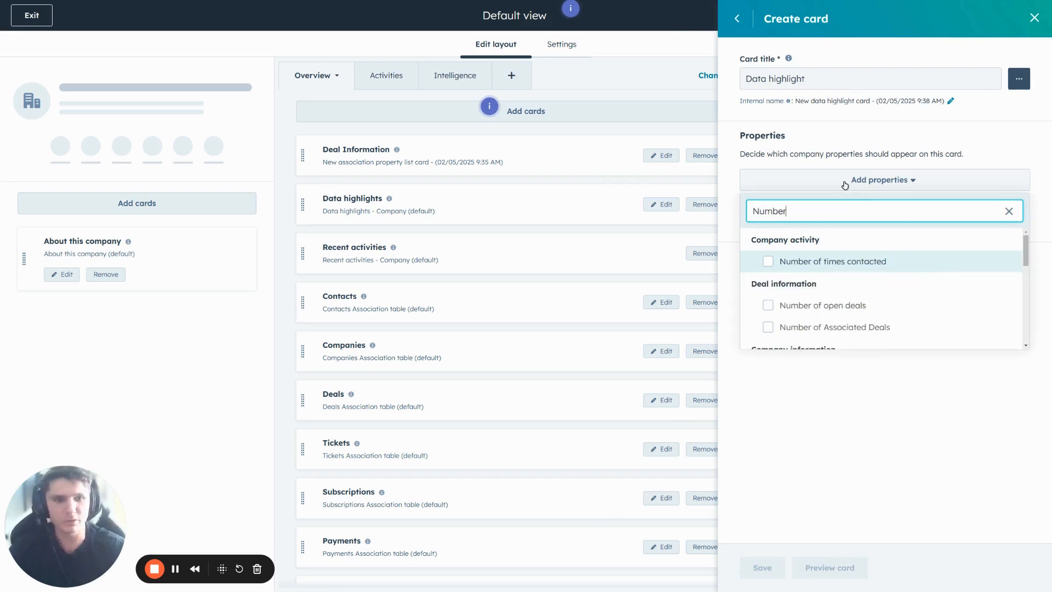
{"action": "scroll", "coordinate": [858, 306], "scroll_direction": "down", "scroll_amount": 1}
{"action": "scroll", "coordinate": [859, 306], "scroll_direction": "down", "scroll_amount": 1}
{"action": "left_click", "coordinate": [846, 292]}
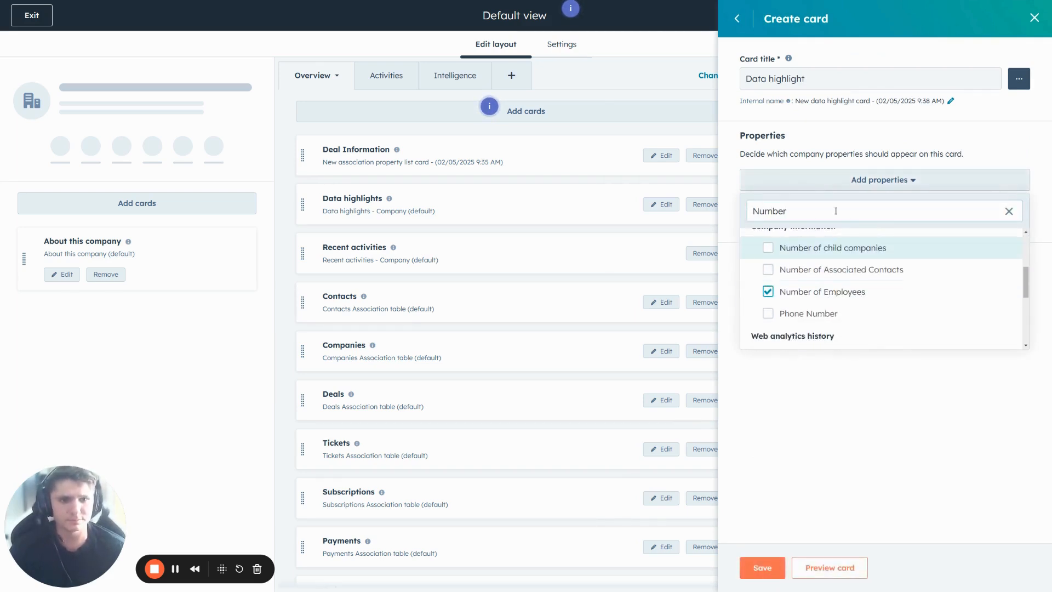
{"action": "double_click", "coordinate": [816, 204]}
{"action": "type", "text": "Reve"}
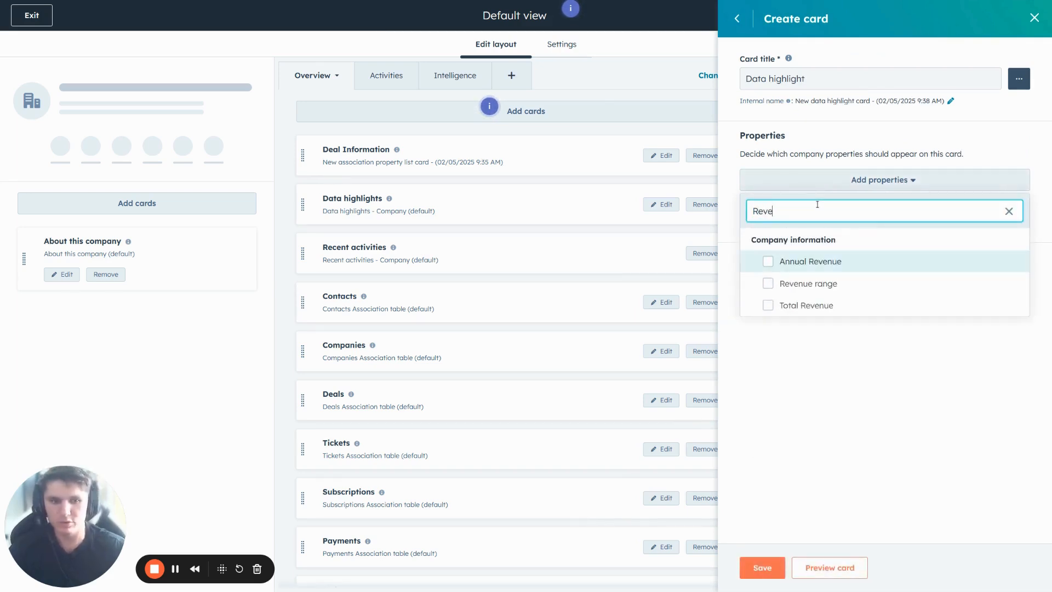
{"action": "left_click", "coordinate": [768, 261]}
Step: Add the Industry and Country/Region properties to the data highlight card and save the card
{"action": "double_click", "coordinate": [793, 207]}
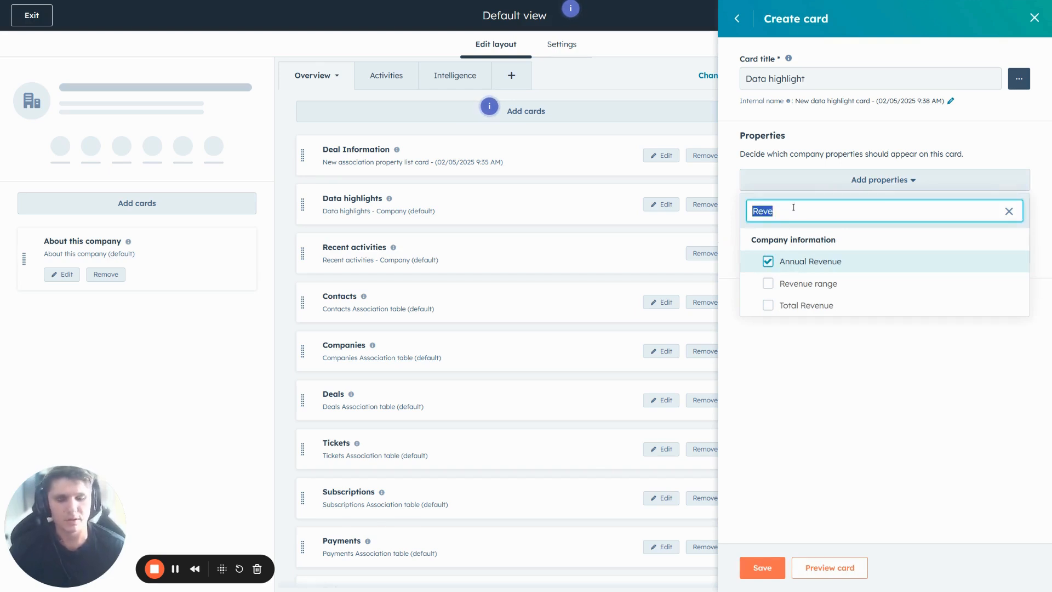
{"action": "type", "text": "Indus"}
{"action": "left_click", "coordinate": [795, 283]}
{"action": "double_click", "coordinate": [784, 214]}
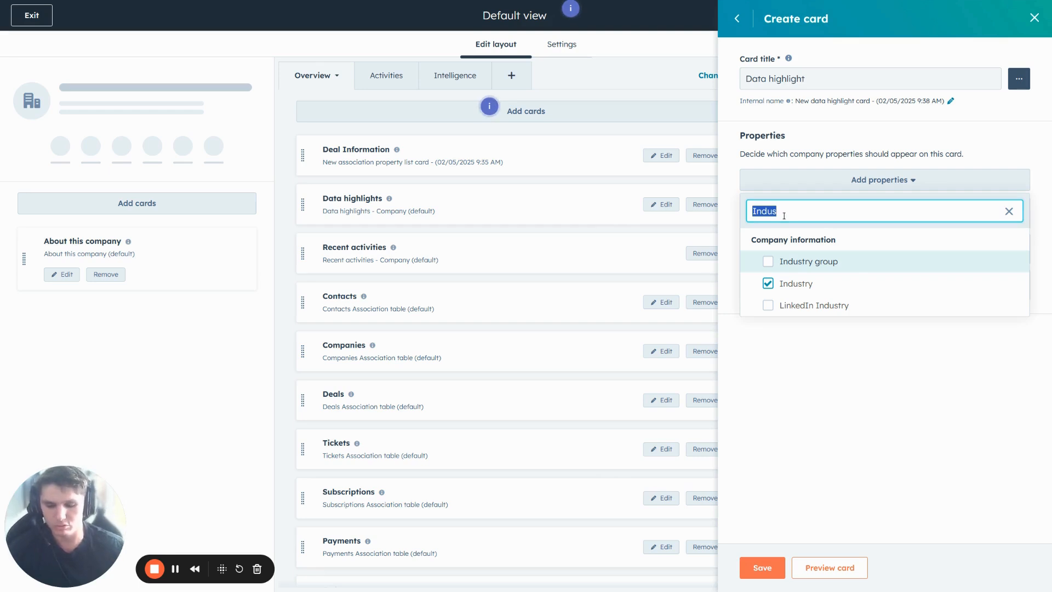
{"action": "type", "text": "Countr"}
{"action": "left_click", "coordinate": [782, 262]}
{"action": "left_click", "coordinate": [864, 441]}
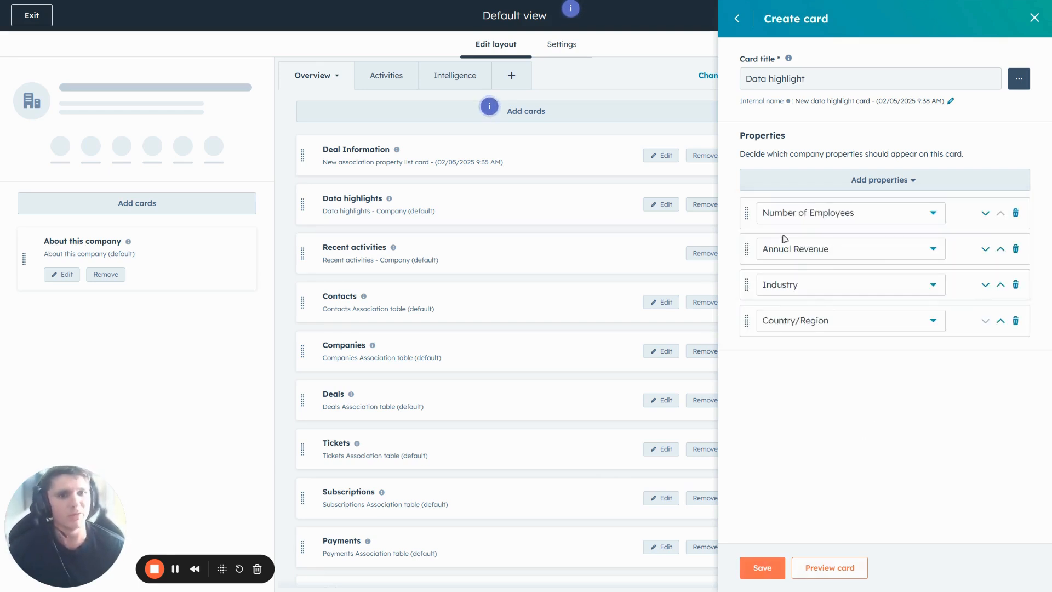
{"action": "left_click", "coordinate": [761, 567]}
Step: Move the new Data highlight card from the end of the Overview middle column to the very top, above Deal Information
{"action": "scroll", "coordinate": [493, 471], "scroll_direction": "down", "scroll_amount": 5}
{"action": "scroll", "coordinate": [465, 476], "scroll_direction": "down", "scroll_amount": 3}
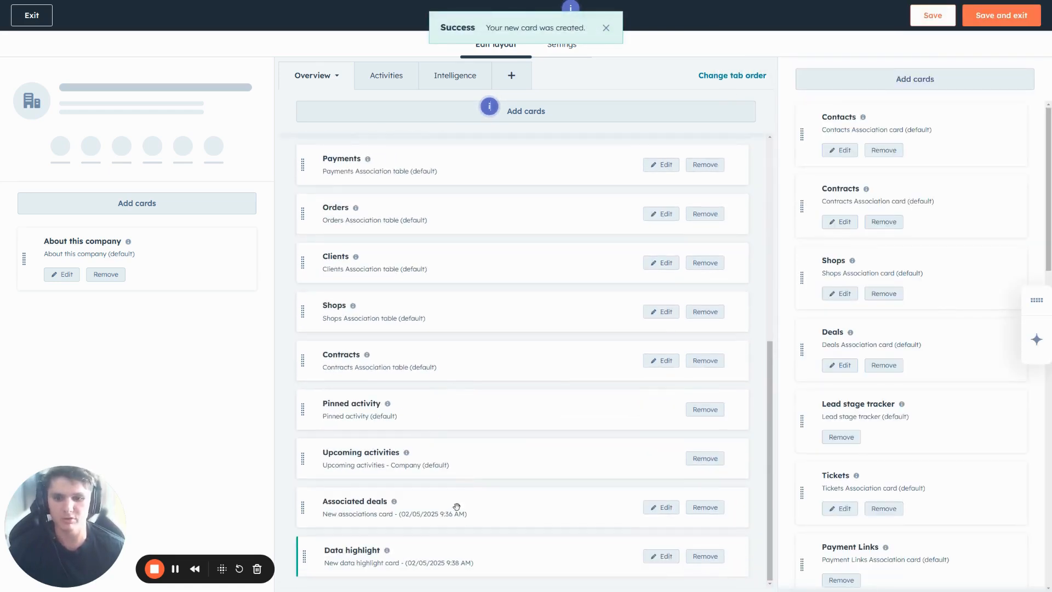
{"action": "left_click_drag", "start_coordinate": [314, 556], "coordinate": [328, 209]}
{"action": "scroll", "coordinate": [377, 351], "scroll_direction": "up", "scroll_amount": 3}
{"action": "left_click_drag", "start_coordinate": [305, 398], "coordinate": [314, 253]}
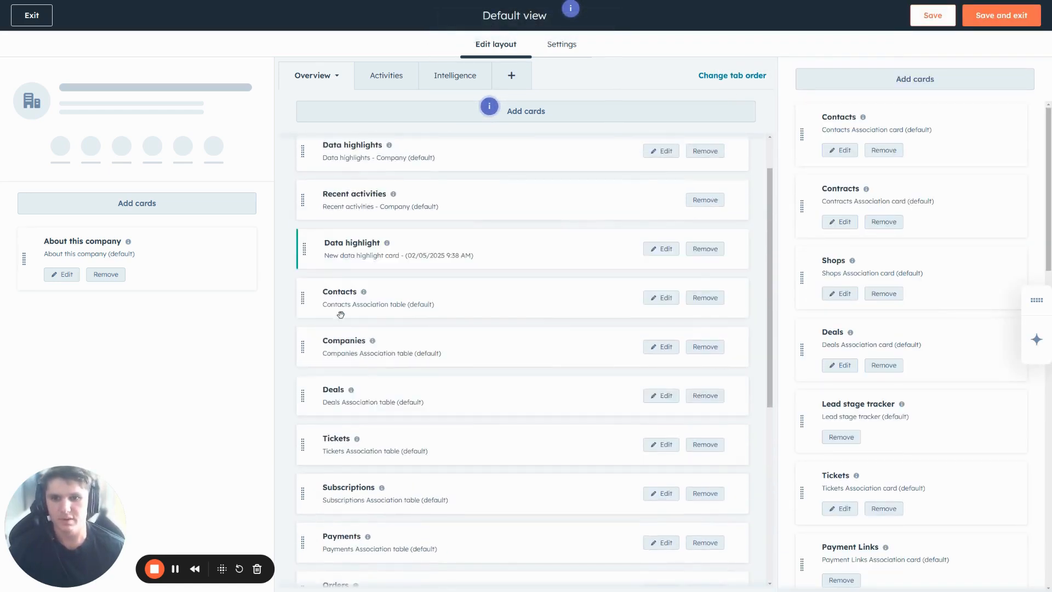
{"action": "scroll", "coordinate": [336, 309], "scroll_direction": "up", "scroll_amount": 1}
{"action": "left_click_drag", "start_coordinate": [304, 302], "coordinate": [305, 146]}
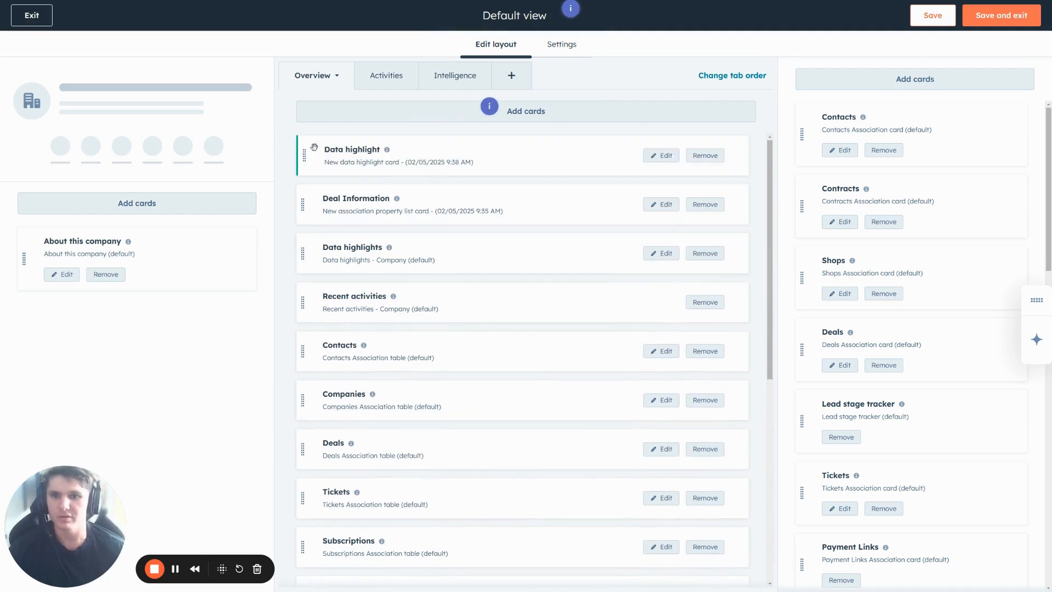
Step: Retitle the new Data highlight card as Company Insights, and save and exit the Default view
{"action": "left_click", "coordinate": [660, 155]}
{"action": "left_click_drag", "start_coordinate": [815, 81], "coordinate": [698, 80]}
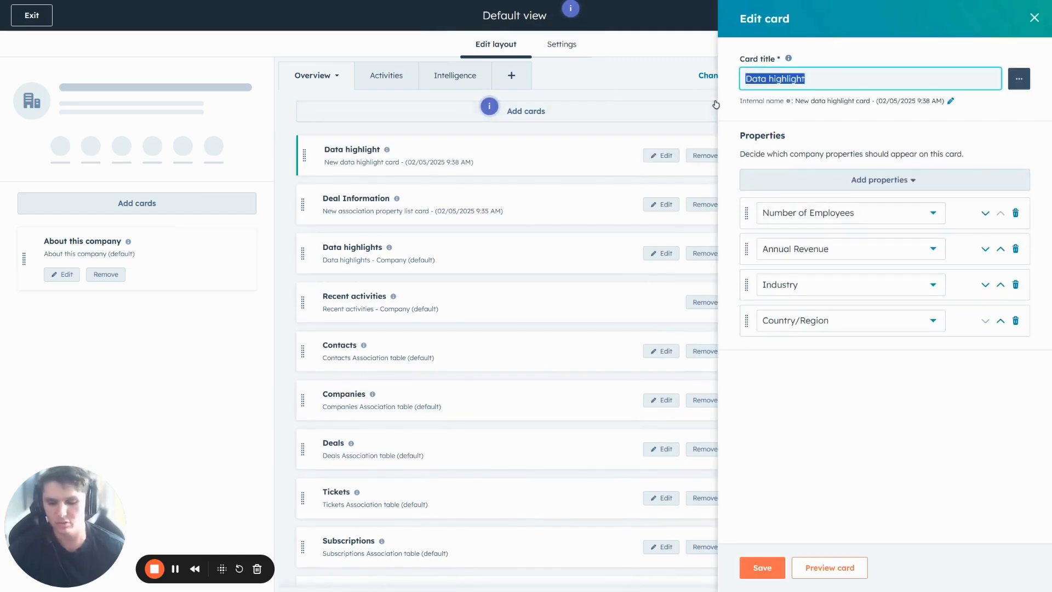
{"action": "type", "text": "Company Insights"}
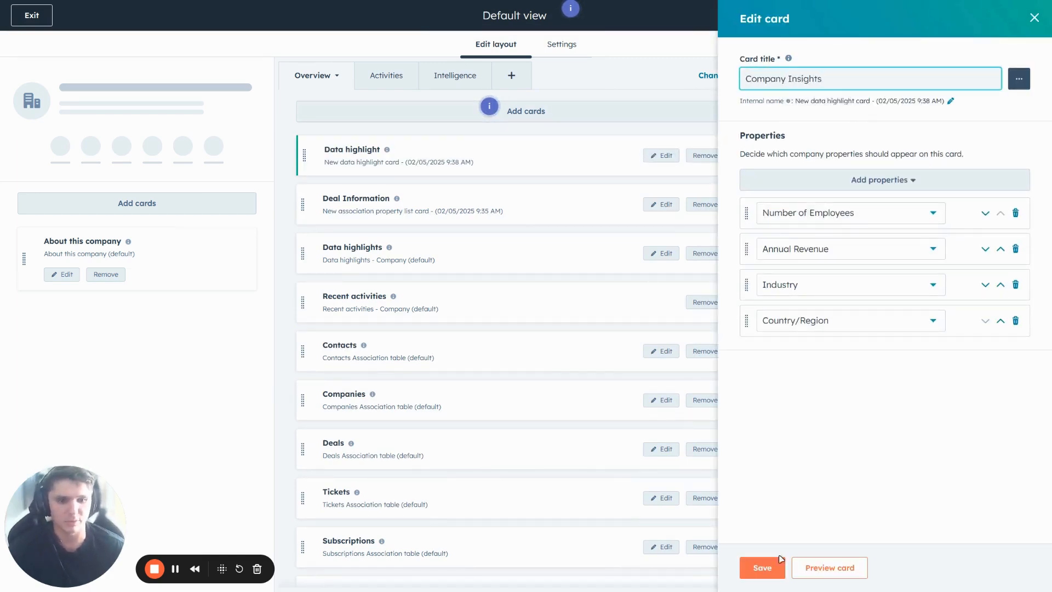
{"action": "left_click", "coordinate": [762, 567]}
{"action": "left_click", "coordinate": [980, 17]}
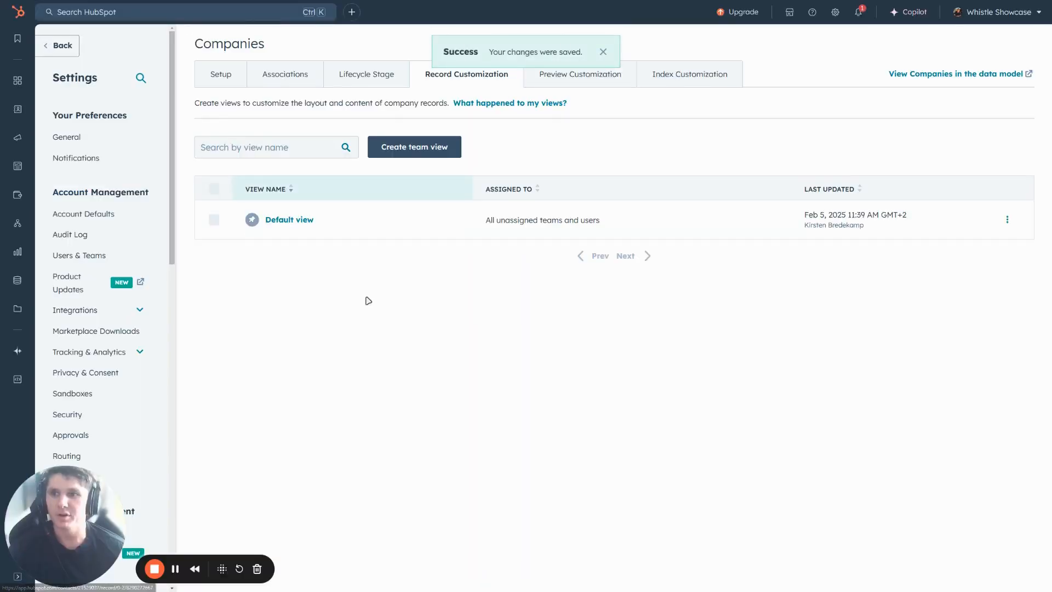
Step: Return to the company record and examine the employees, revenue, industry and country properties on the Company Insights card
{"action": "left_click", "coordinate": [69, 48]}
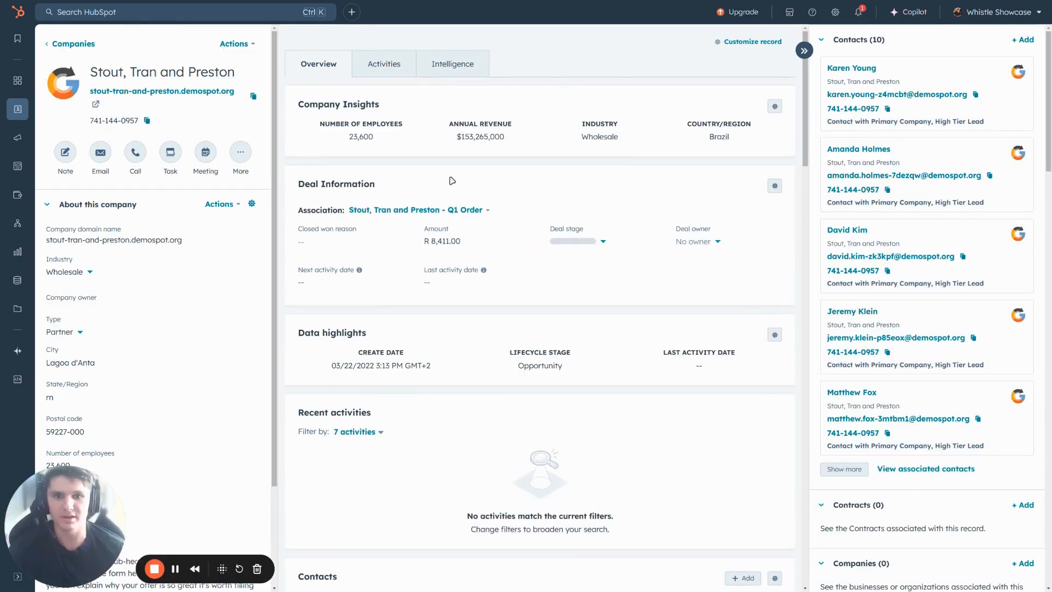
{"action": "double_click", "coordinate": [360, 137]}
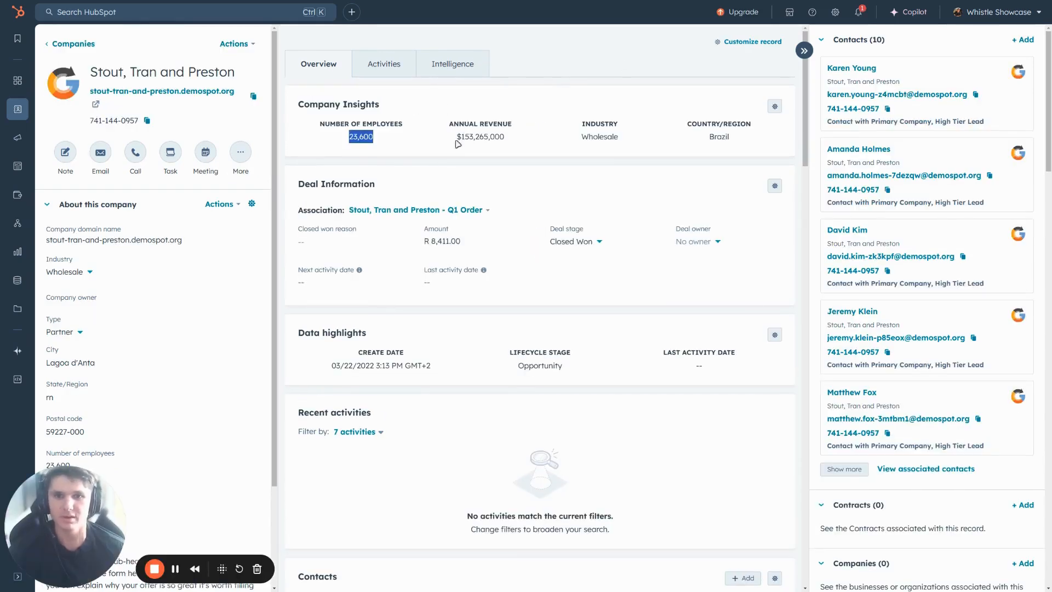
{"action": "double_click", "coordinate": [481, 137]}
{"action": "double_click", "coordinate": [599, 136]}
{"action": "double_click", "coordinate": [717, 137]}
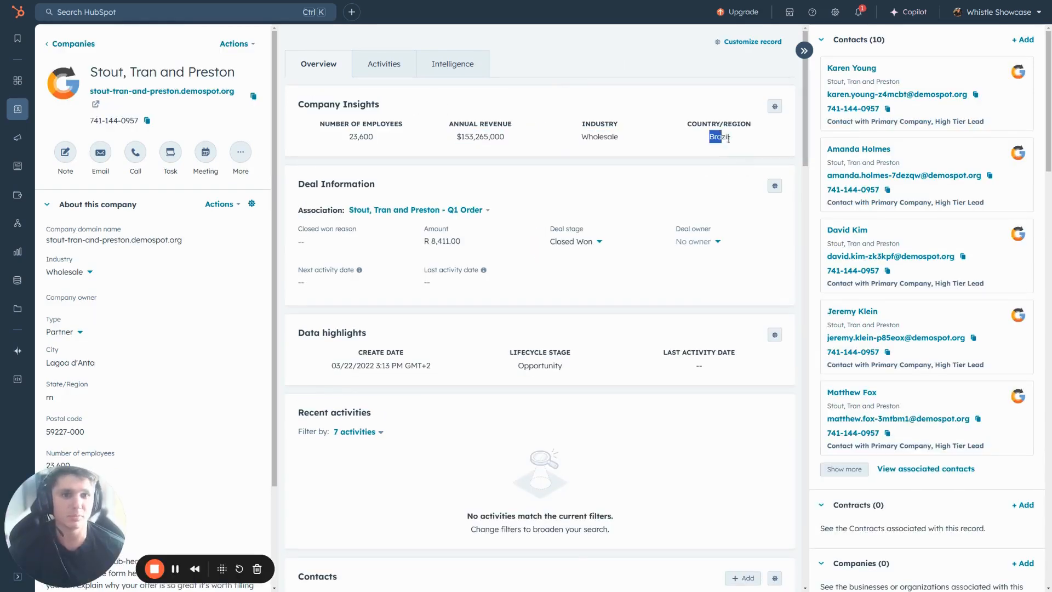
{"action": "left_click", "coordinate": [631, 86]}
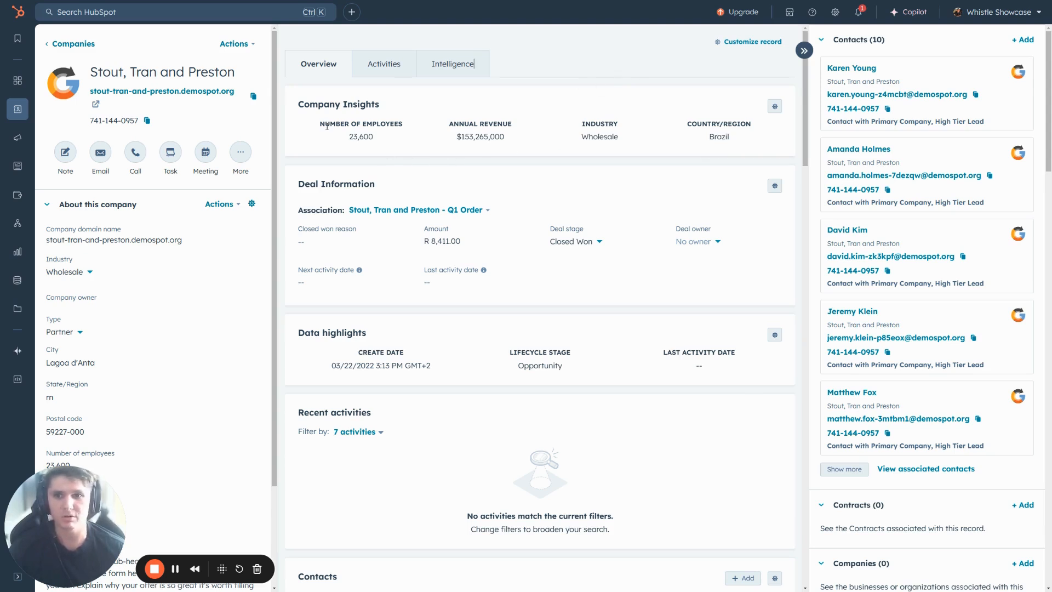
{"action": "left_click_drag", "start_coordinate": [322, 124], "coordinate": [406, 140]}
{"action": "left_click", "coordinate": [631, 75]}
{"action": "left_click", "coordinate": [616, 75]}
{"action": "left_click", "coordinate": [590, 94]}
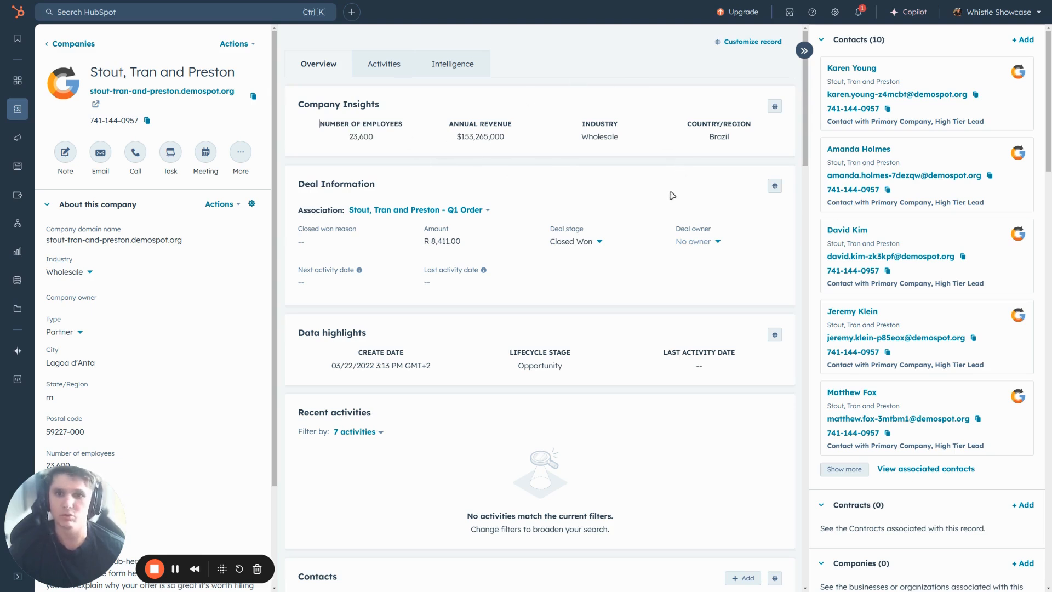